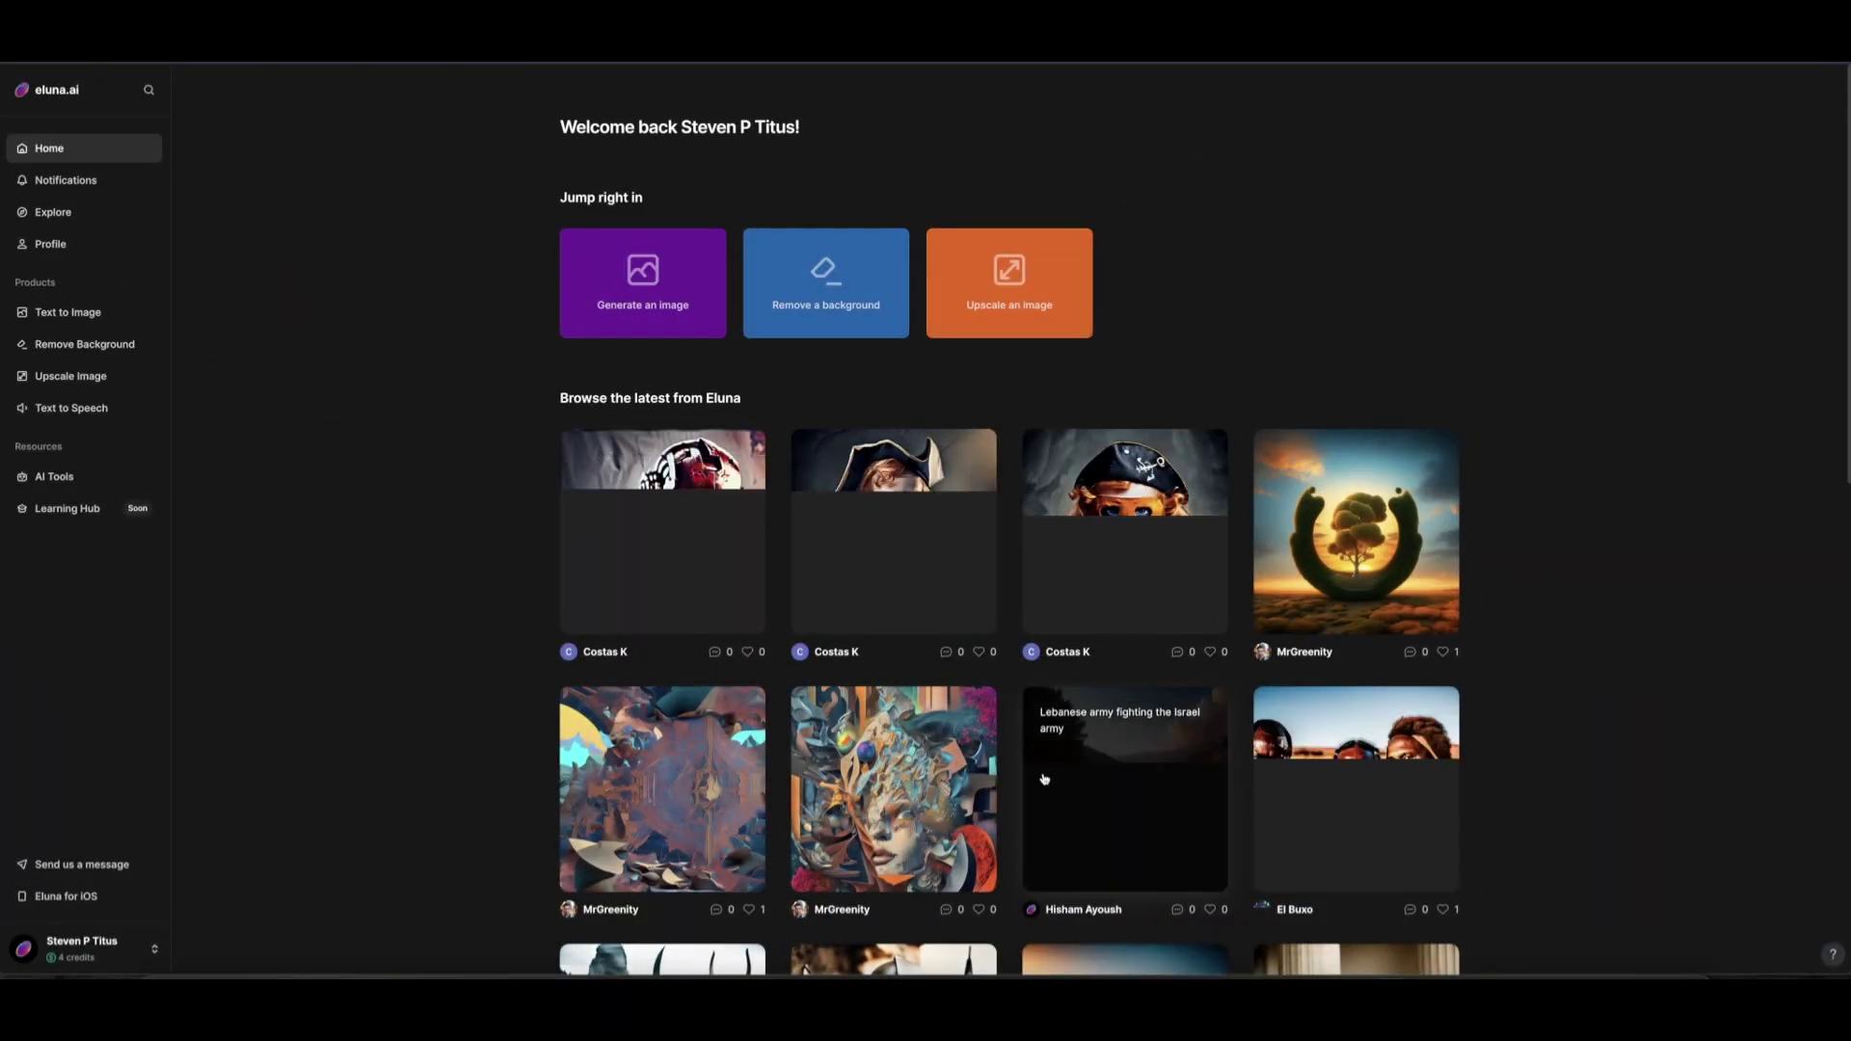
pyautogui.scroll(-2, 1043, 779)
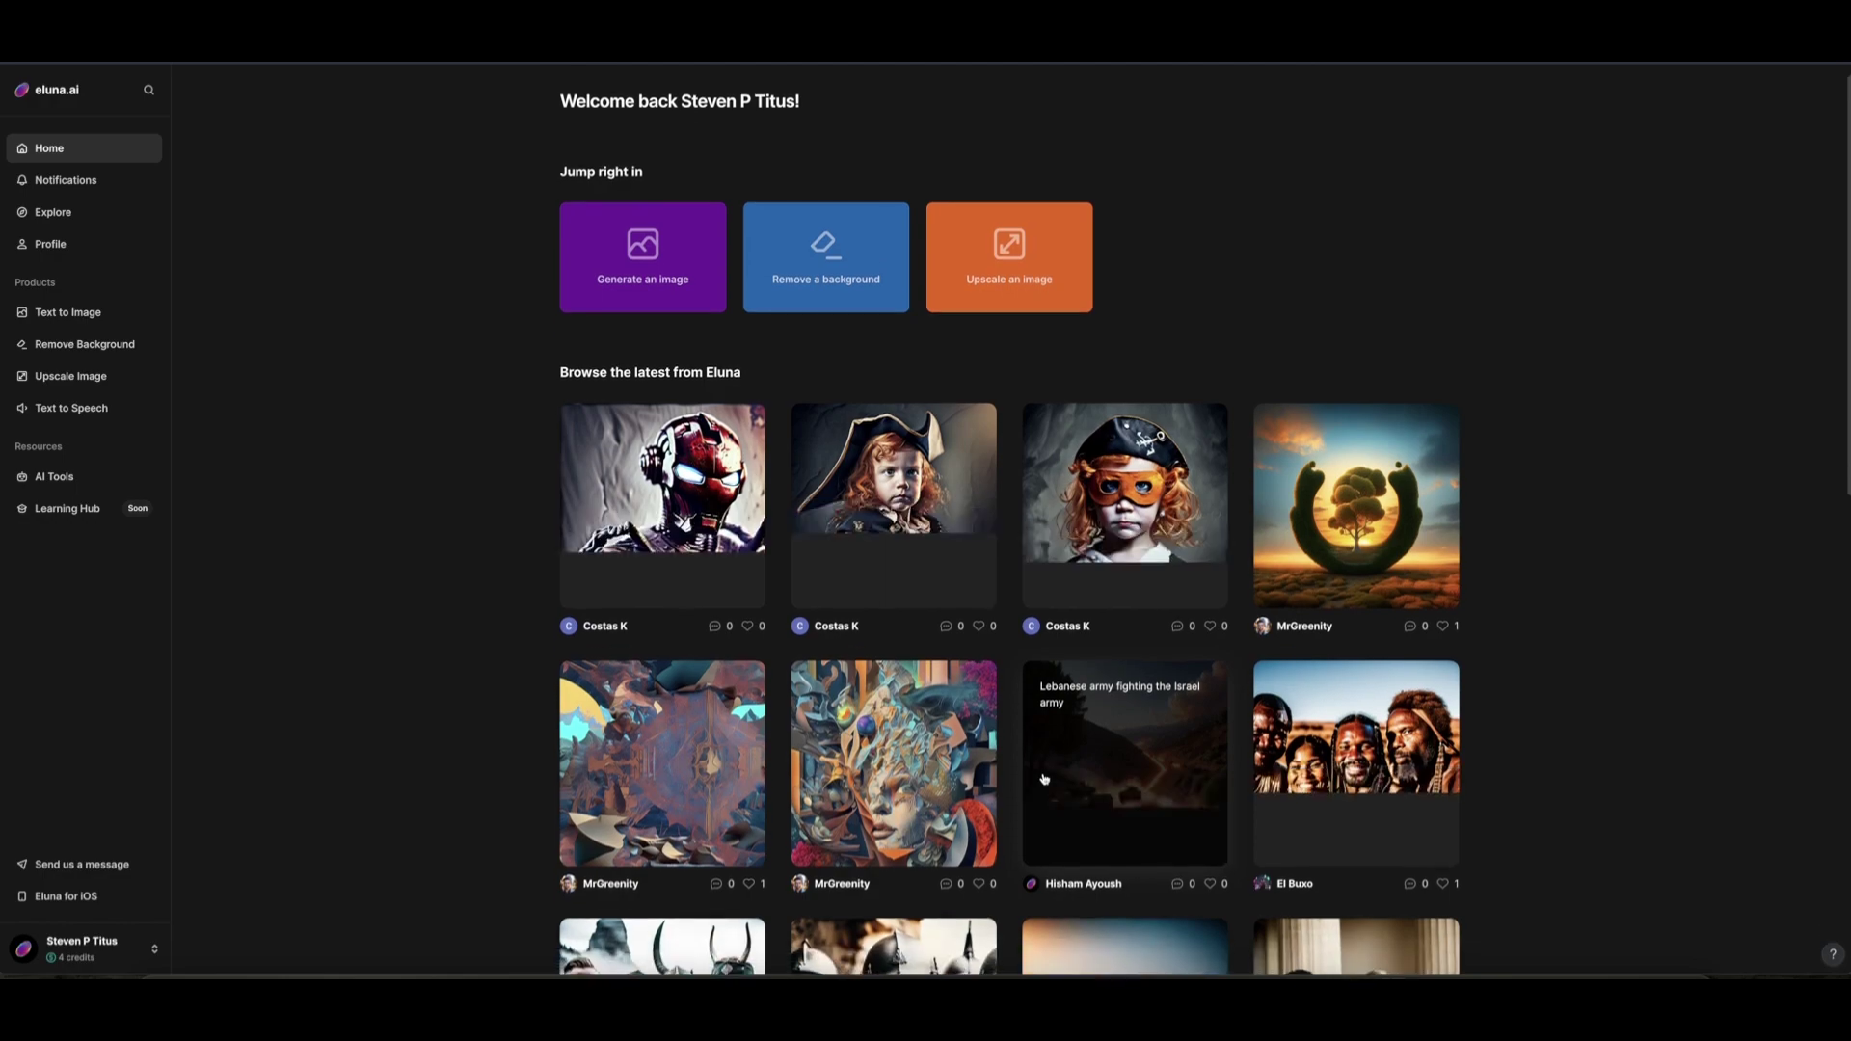
pyautogui.scroll(-3, 1042, 779)
pyautogui.scroll(-3, 1043, 580)
pyautogui.scroll(-2, 1044, 578)
pyautogui.scroll(-3, 1043, 578)
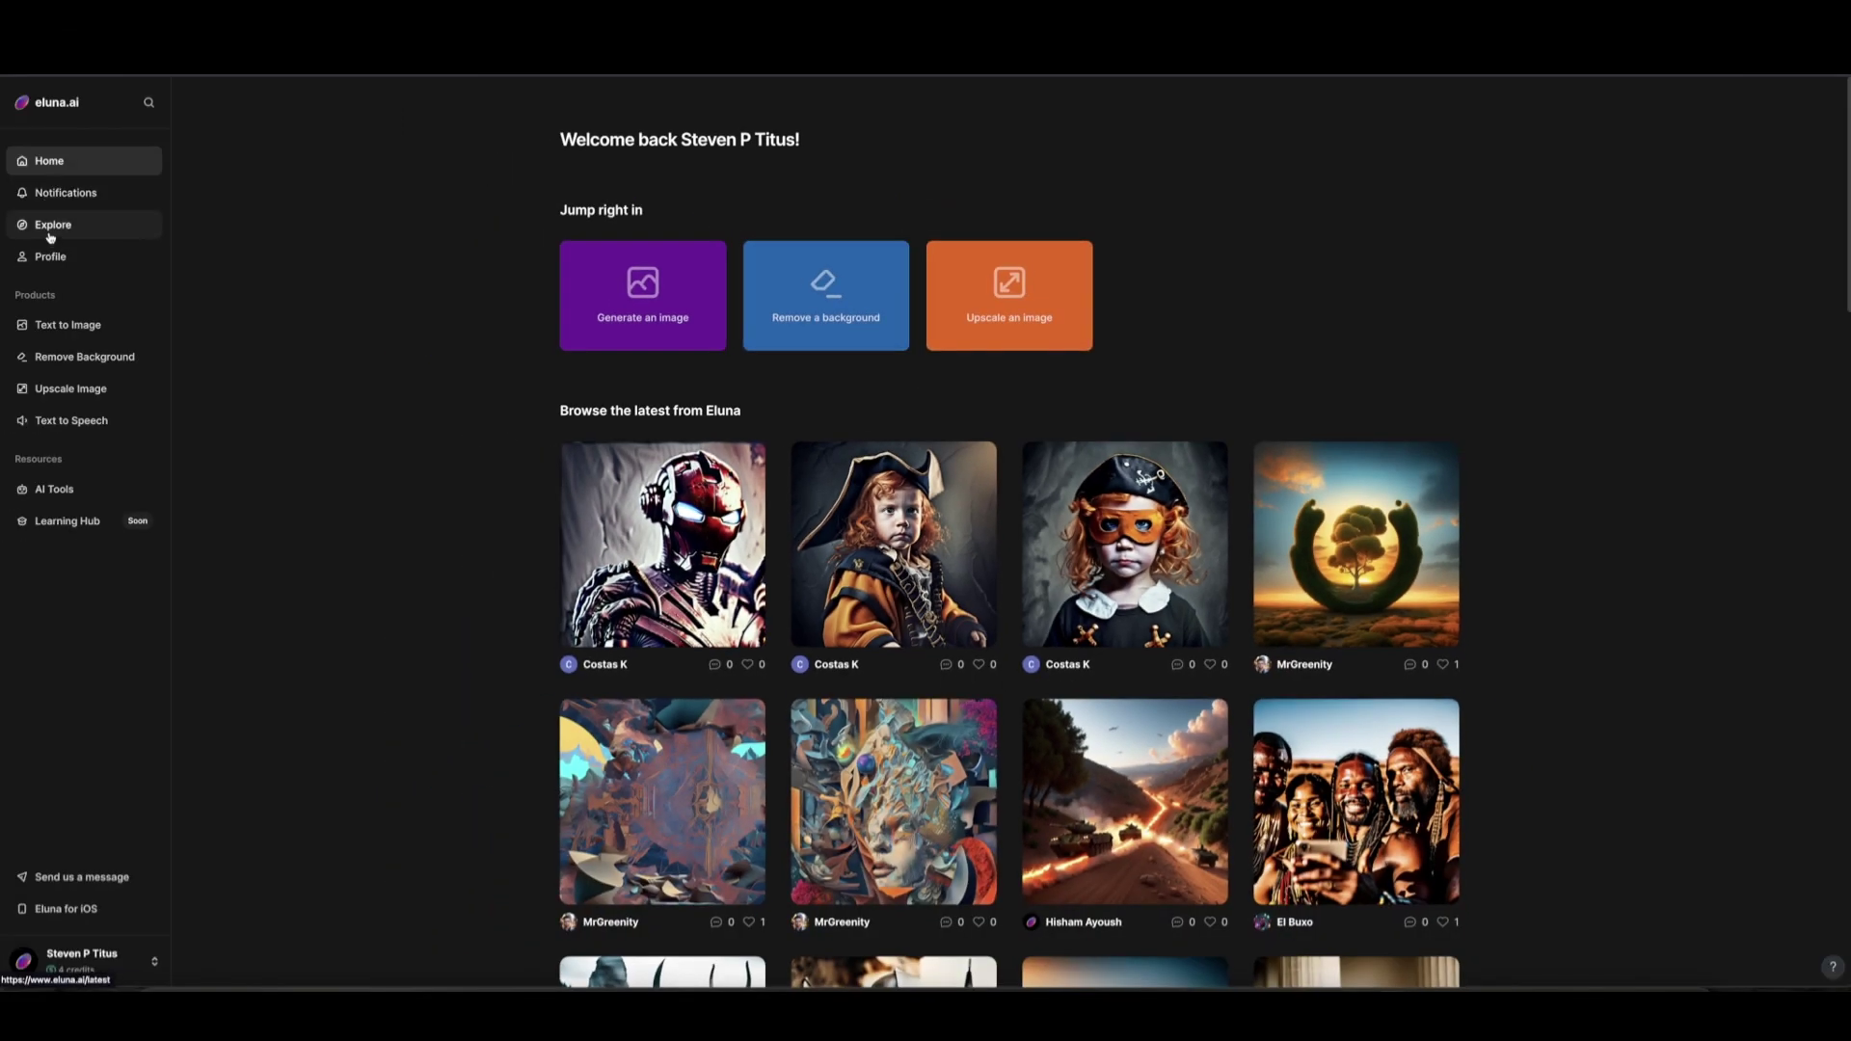
# Step: Browse the community Explore gallery, then go to your own profile page
pyautogui.click(53, 225)
pyautogui.moveTo(609, 634)
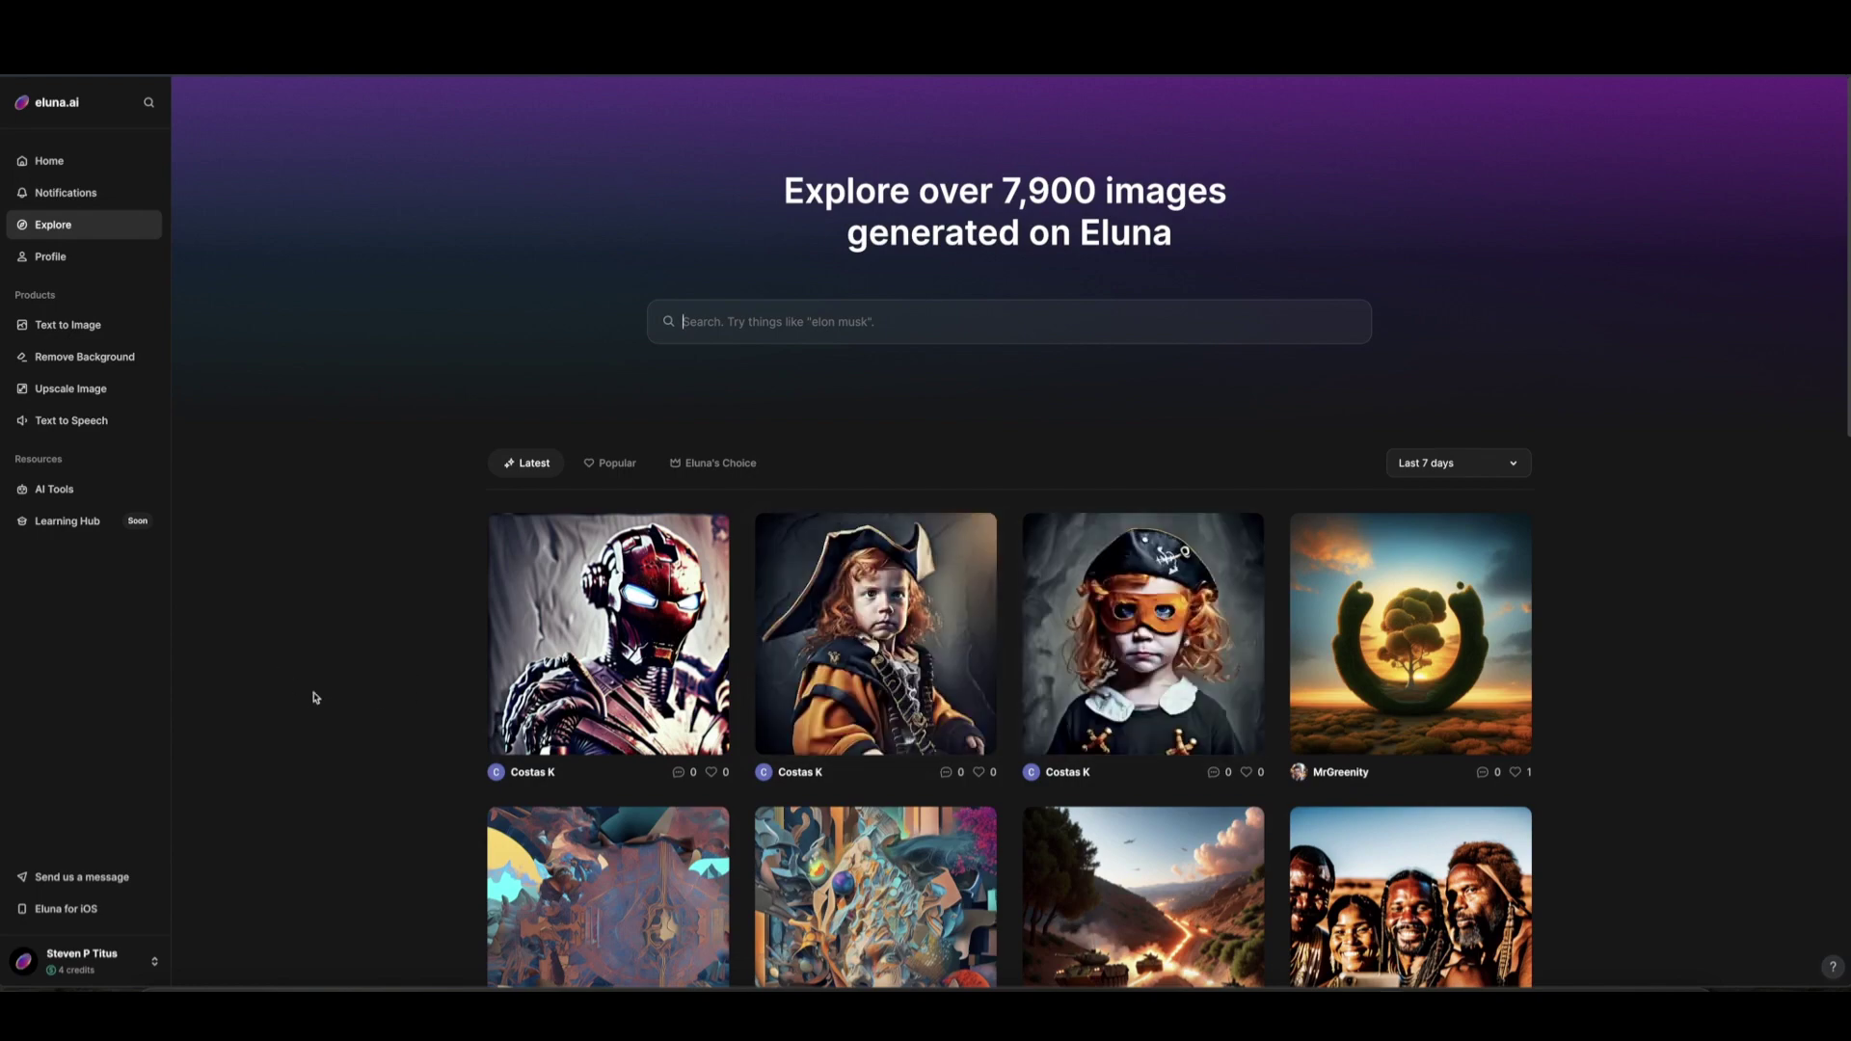
pyautogui.scroll(-2, 590, 837)
pyautogui.scroll(2, 619, 829)
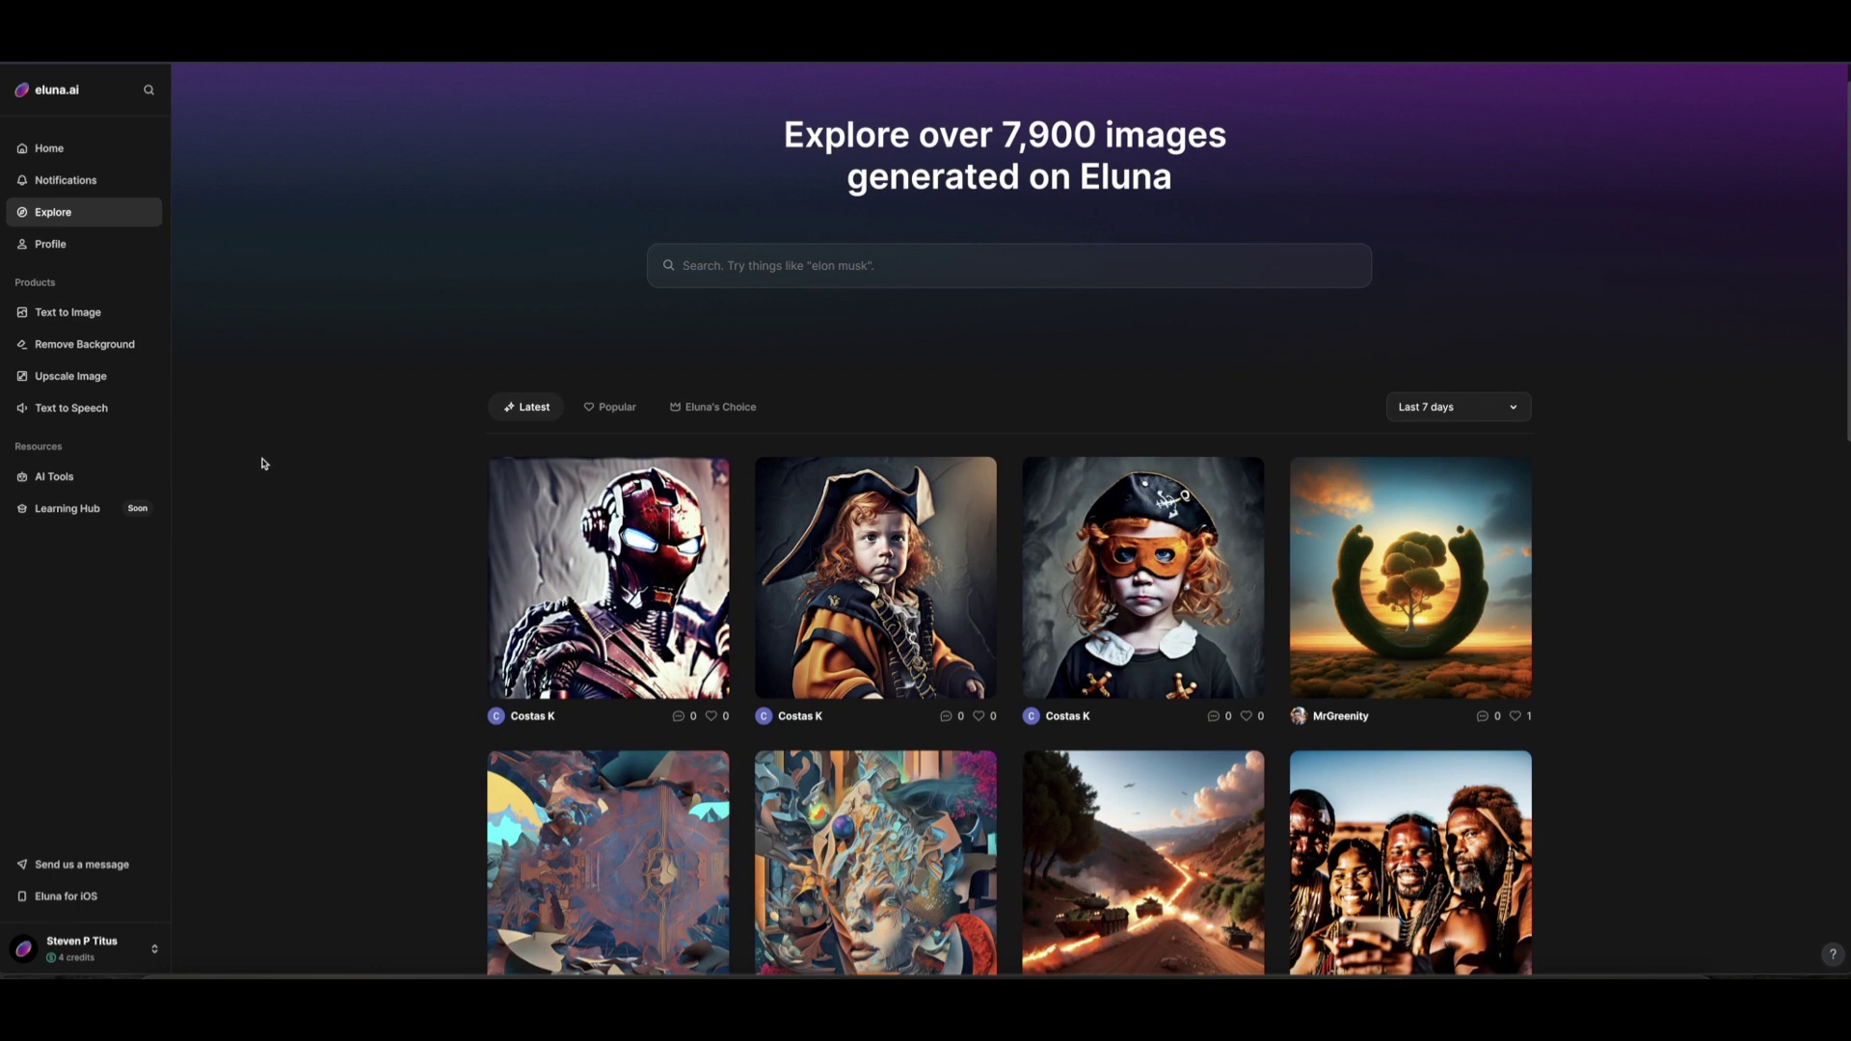
pyautogui.scroll(1, 263, 463)
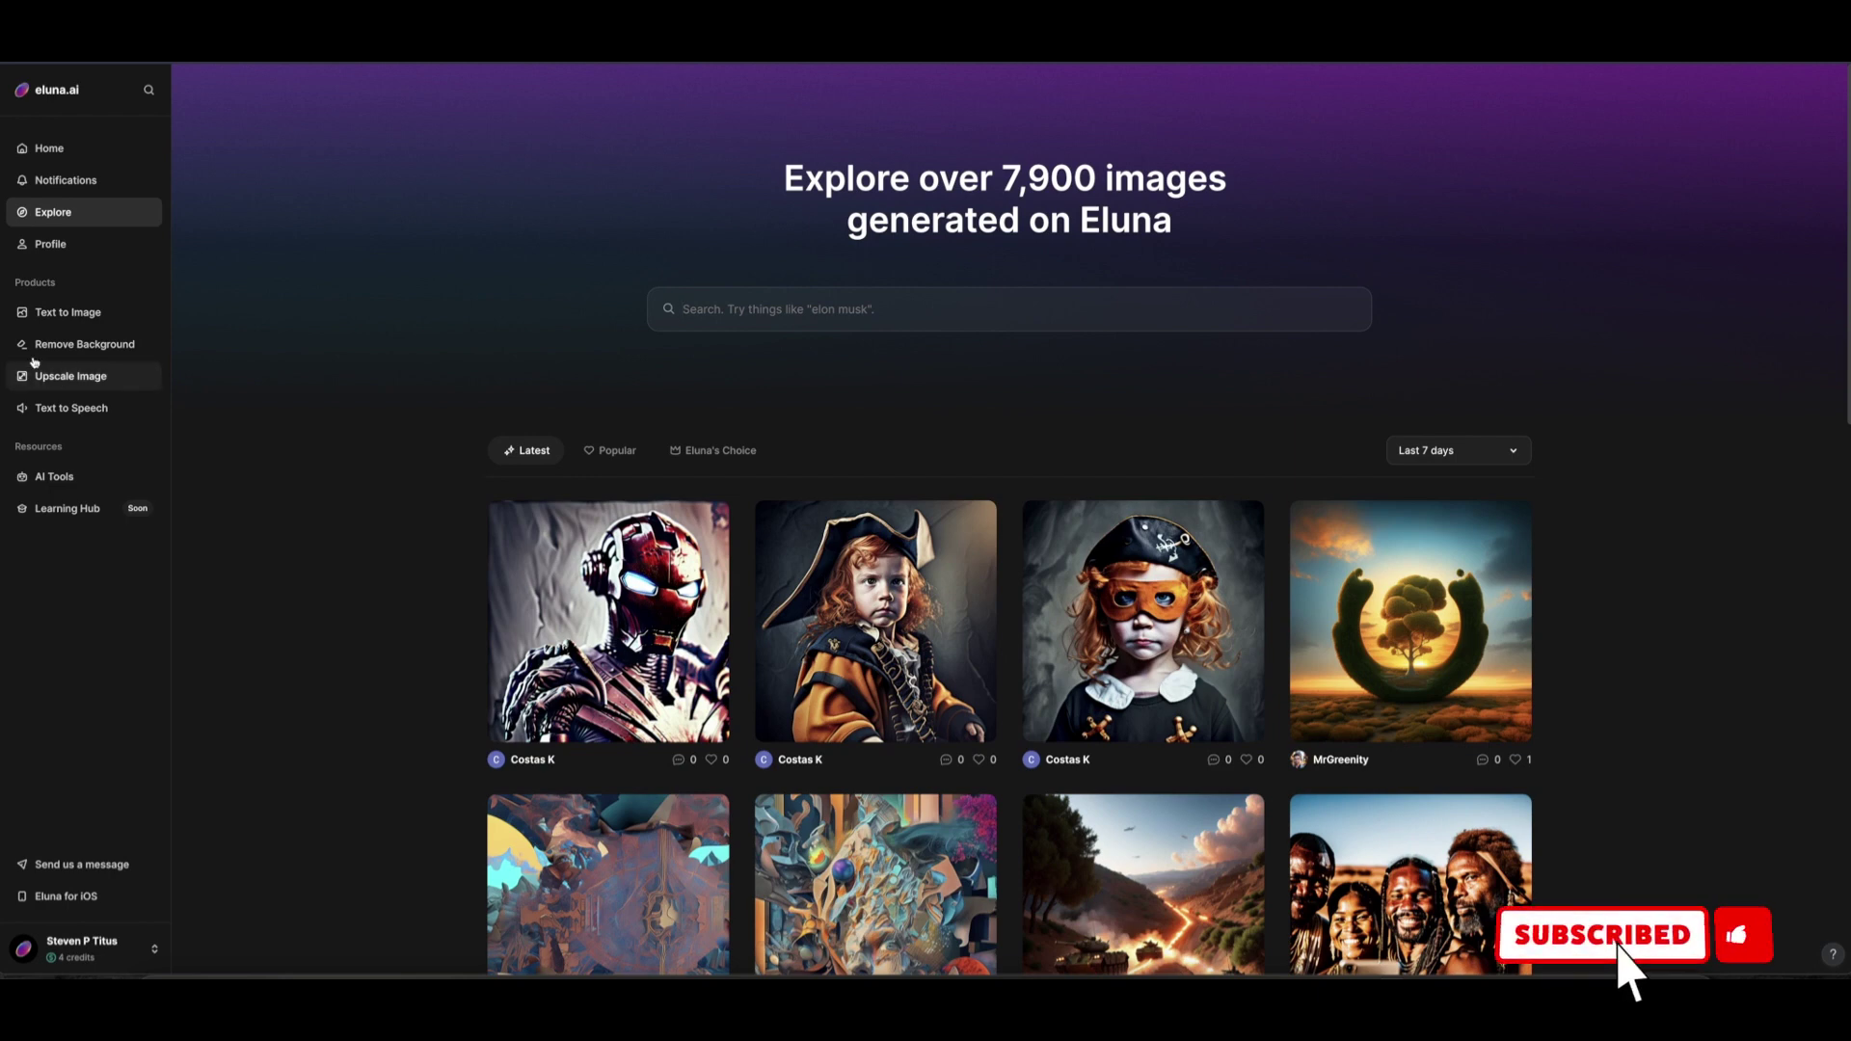
pyautogui.click(51, 243)
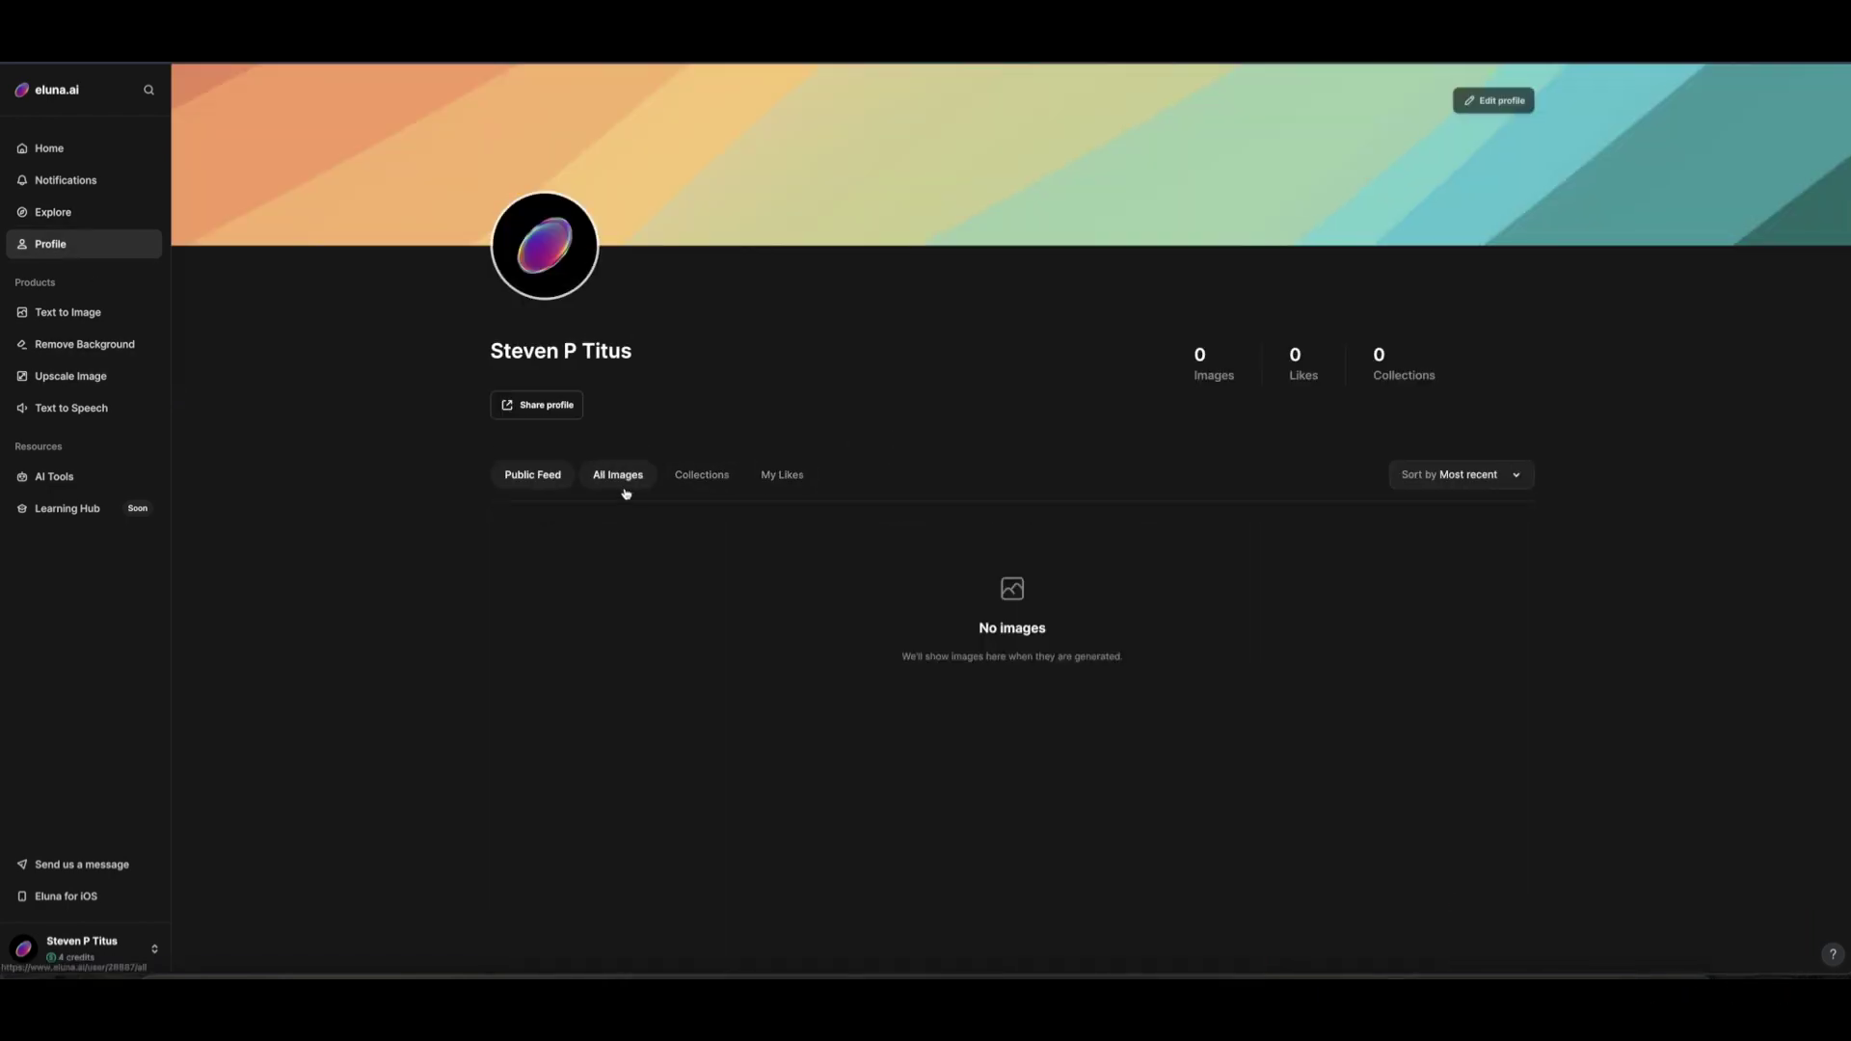
# Step: Show the six earlier portraits under All Images, then go to Text to Image
pyautogui.click(618, 475)
pyautogui.moveTo(874, 854)
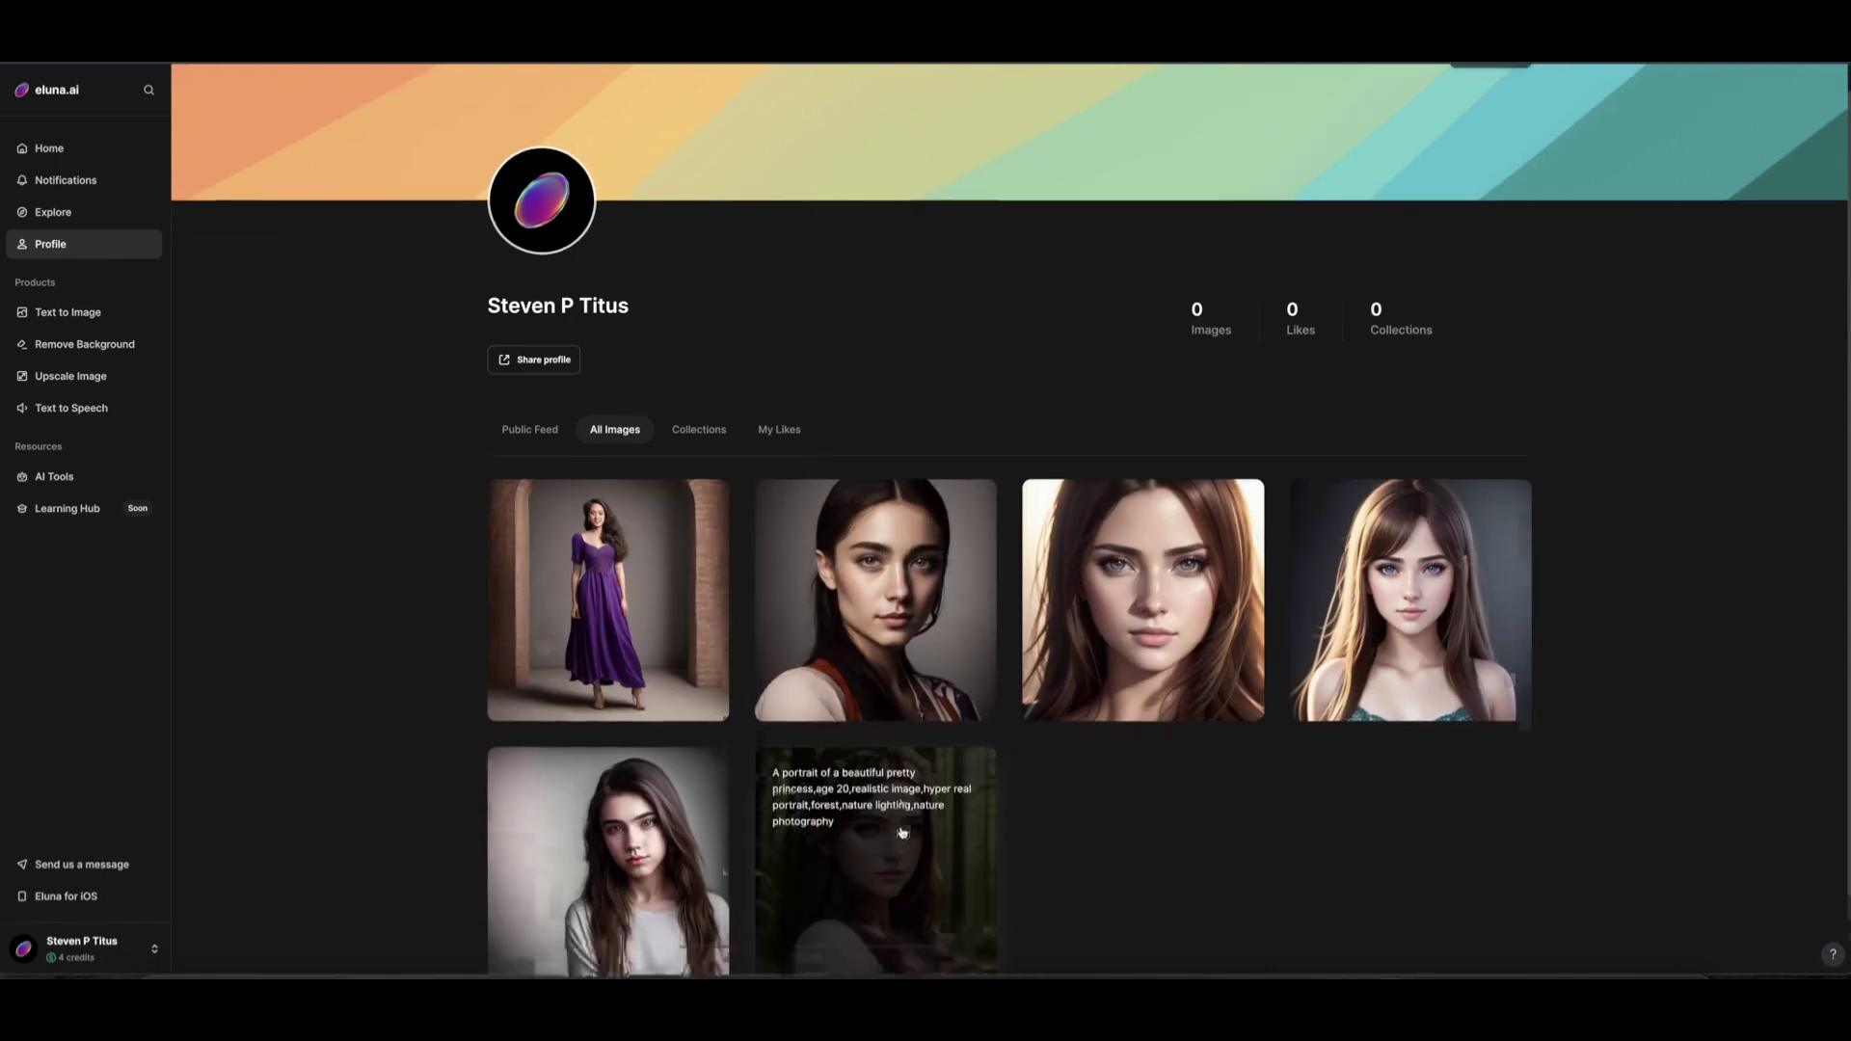
pyautogui.scroll(-2, 897, 724)
pyautogui.scroll(2, 1268, 853)
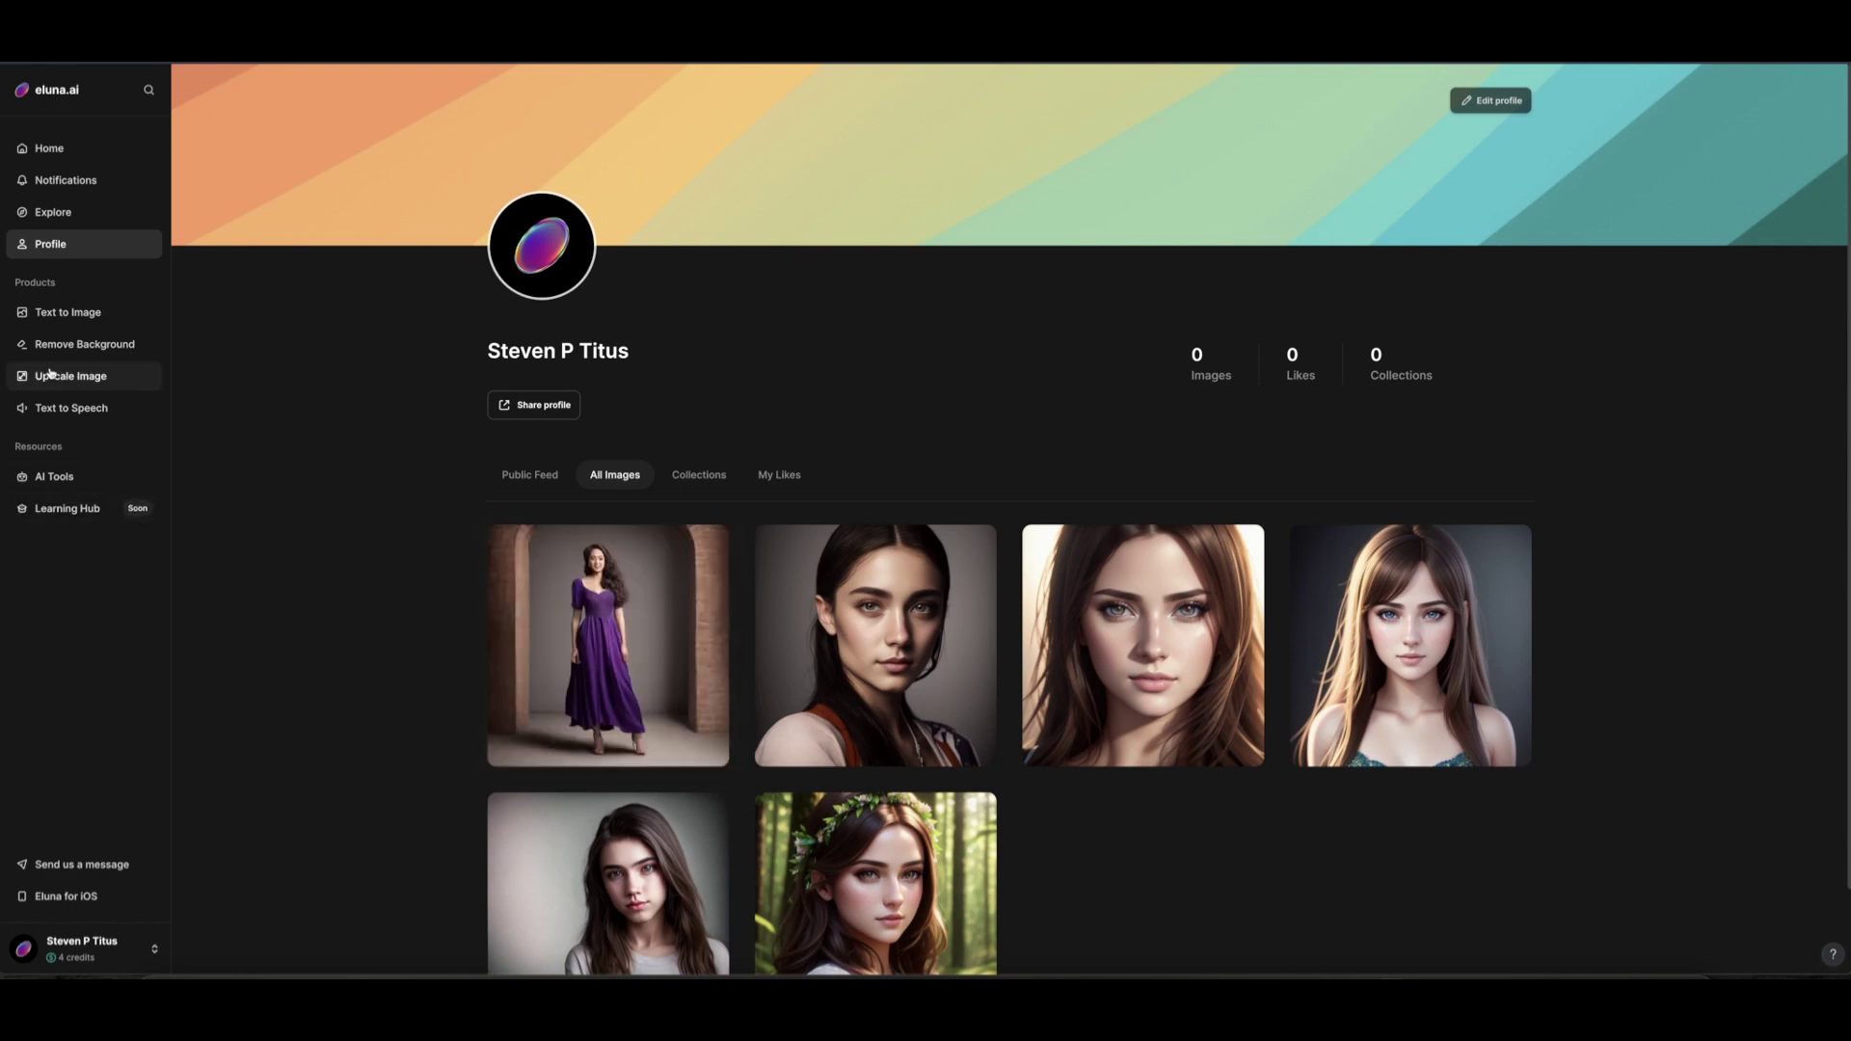
pyautogui.click(59, 315)
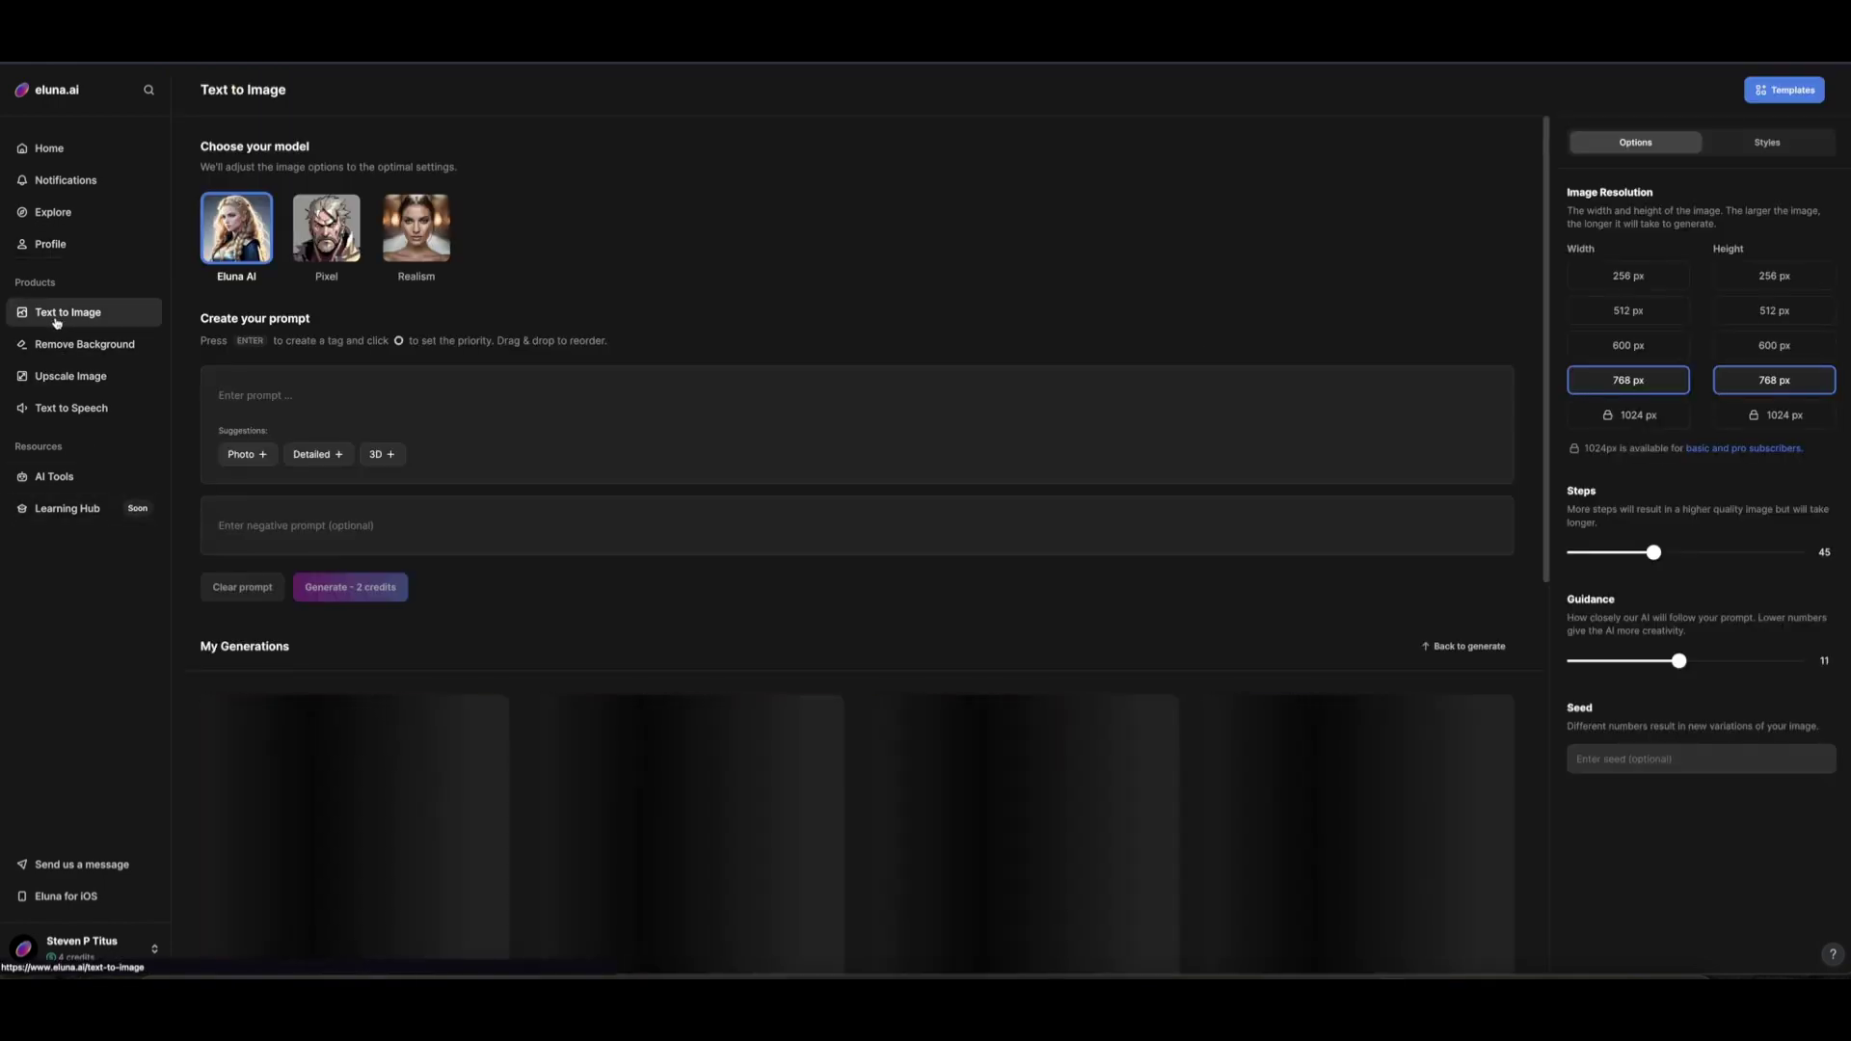
# Step: Paste an earlier portrait's prompt as eight tags, 'beautiful portrait of a young female' through 'Cinematic Lighting'
pyautogui.click(1108, 897)
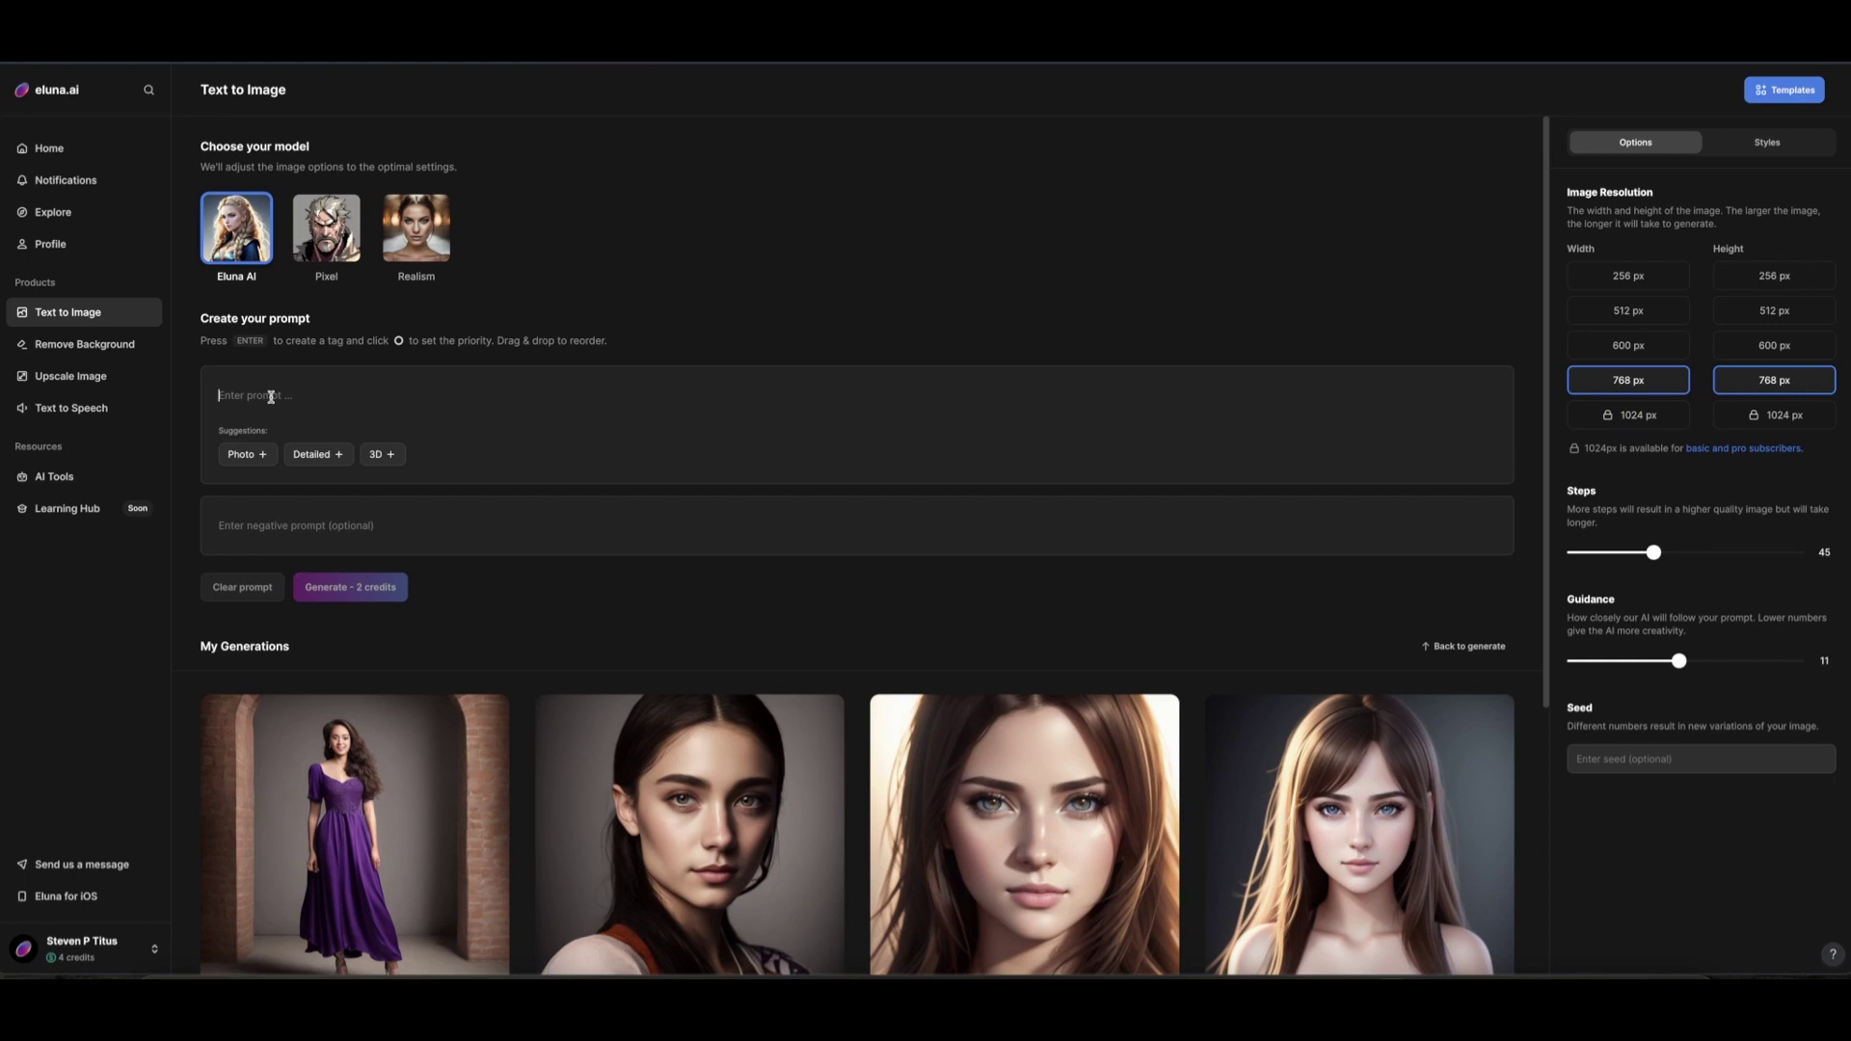
pyautogui.hotkey('ctrl', 'v')
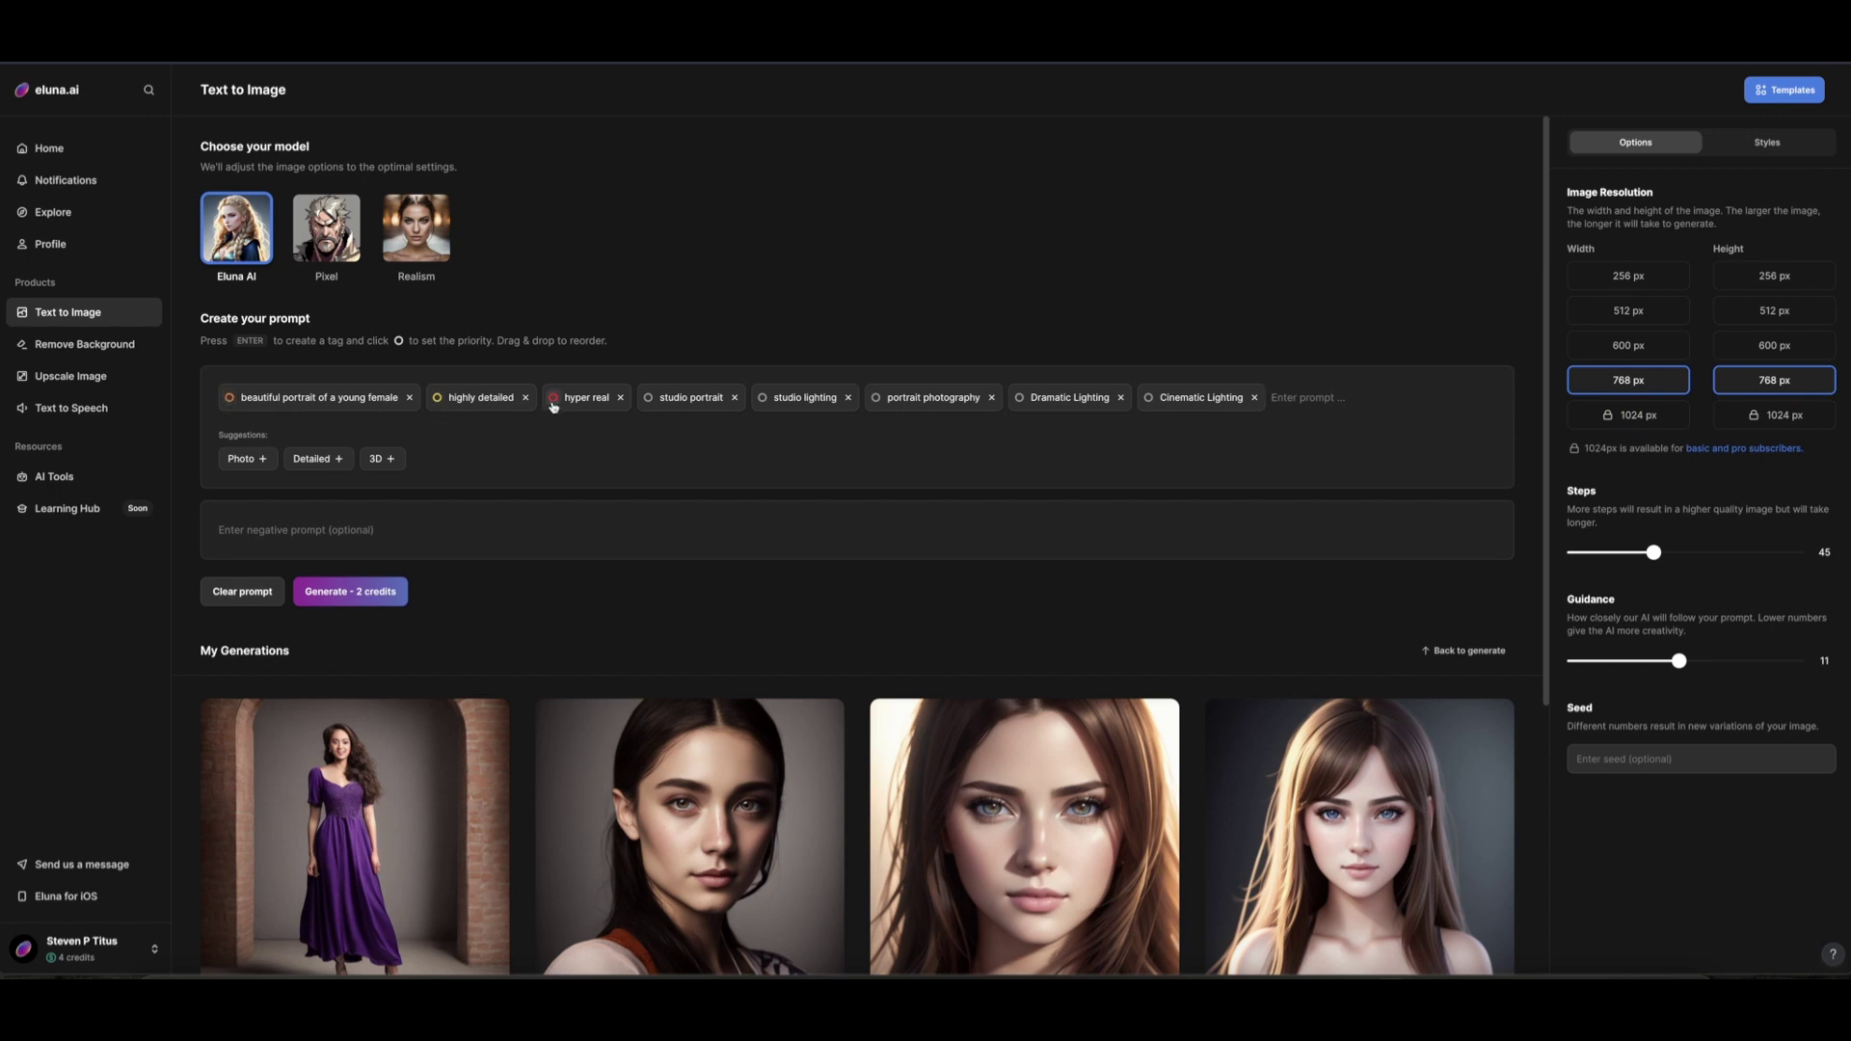
# Step: Set the first tag, 'beautiful portrait of a young female', to Max priority
pyautogui.click(229, 399)
pyautogui.click(229, 398)
pyautogui.click(253, 465)
# Step: Add the Photo, Ultra Realistic and Analog Photo suggestion tags
pyautogui.click(251, 457)
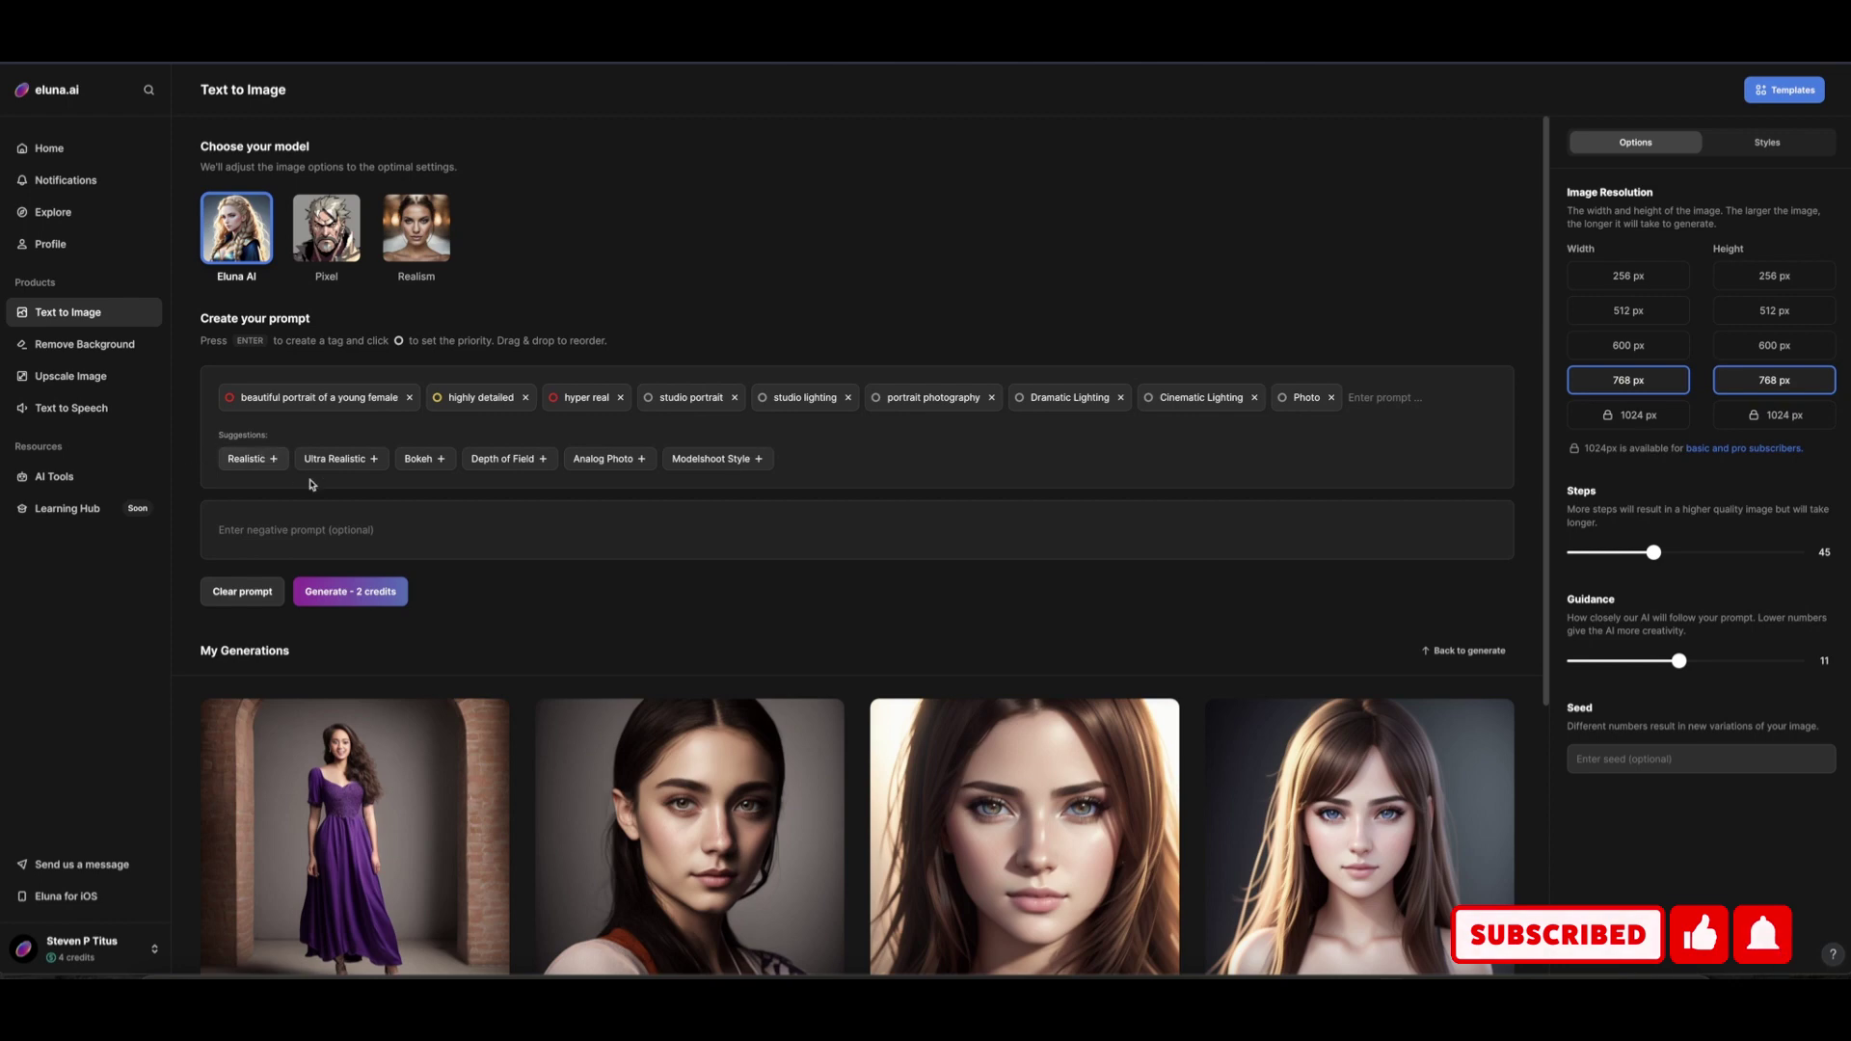
pyautogui.click(336, 459)
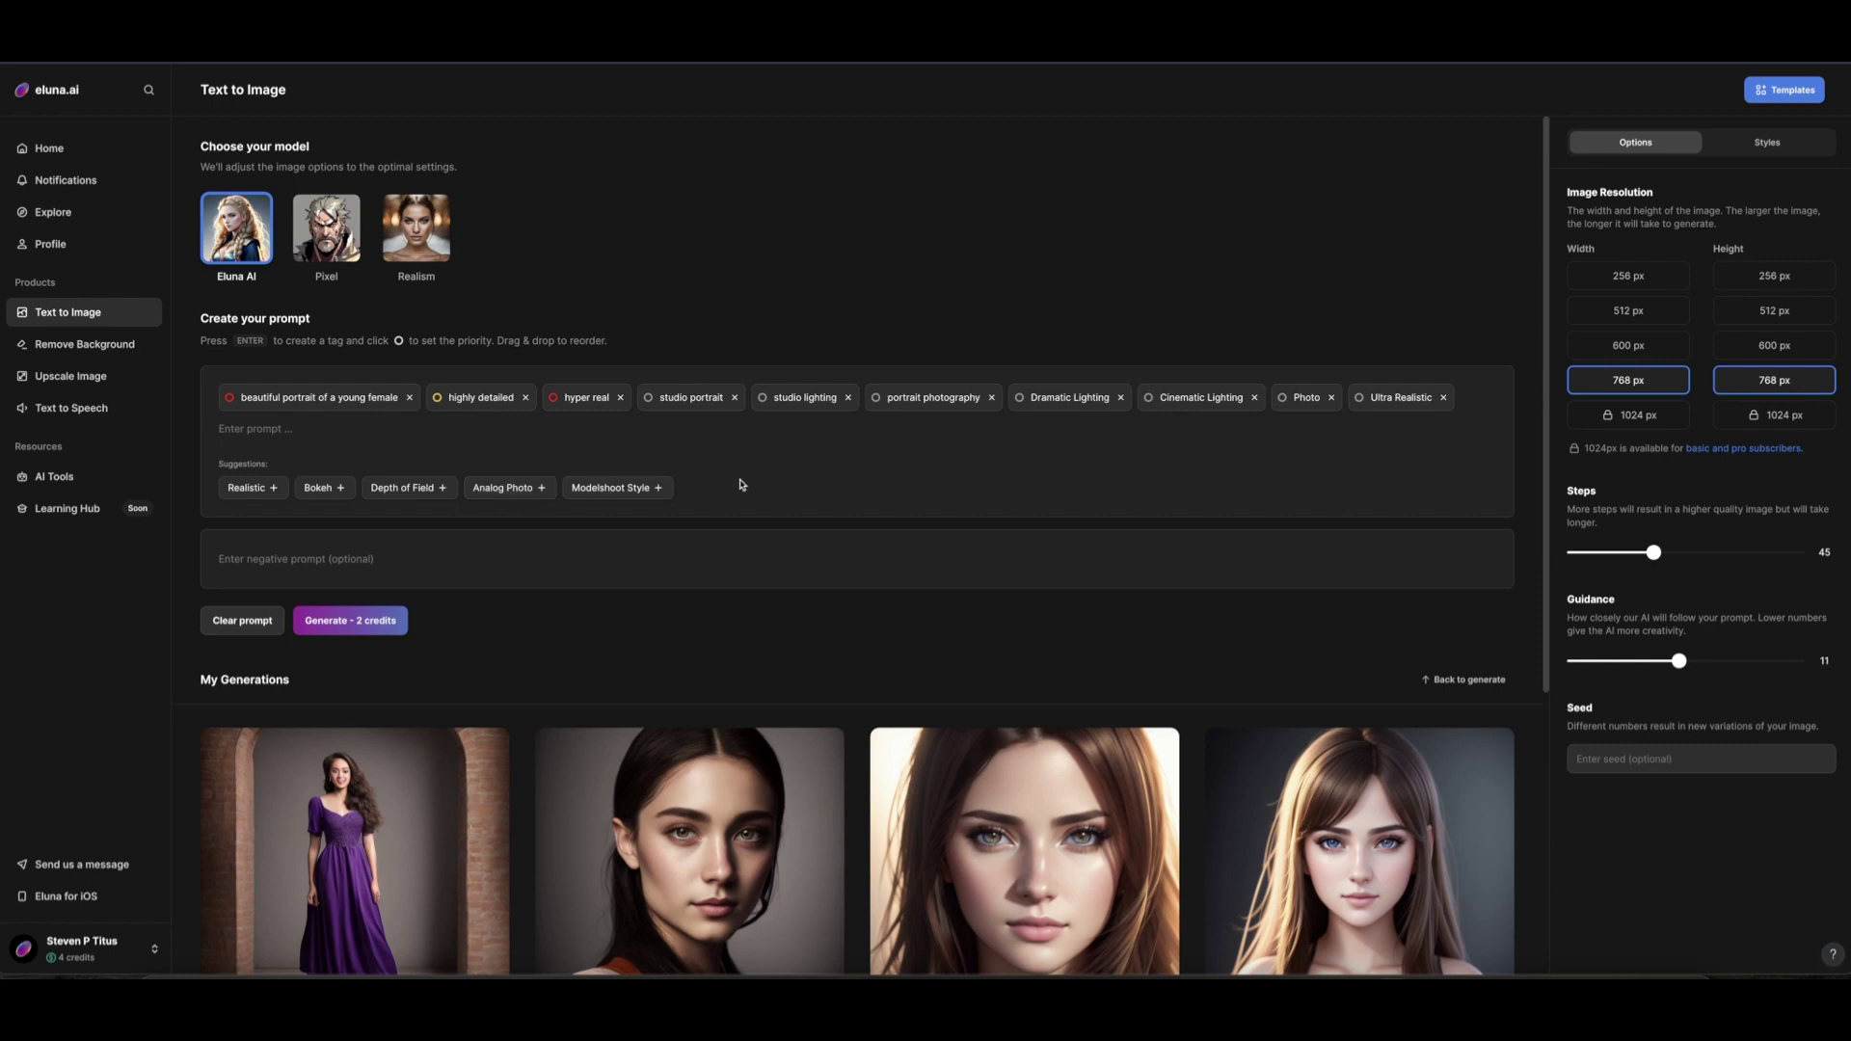
pyautogui.click(518, 487)
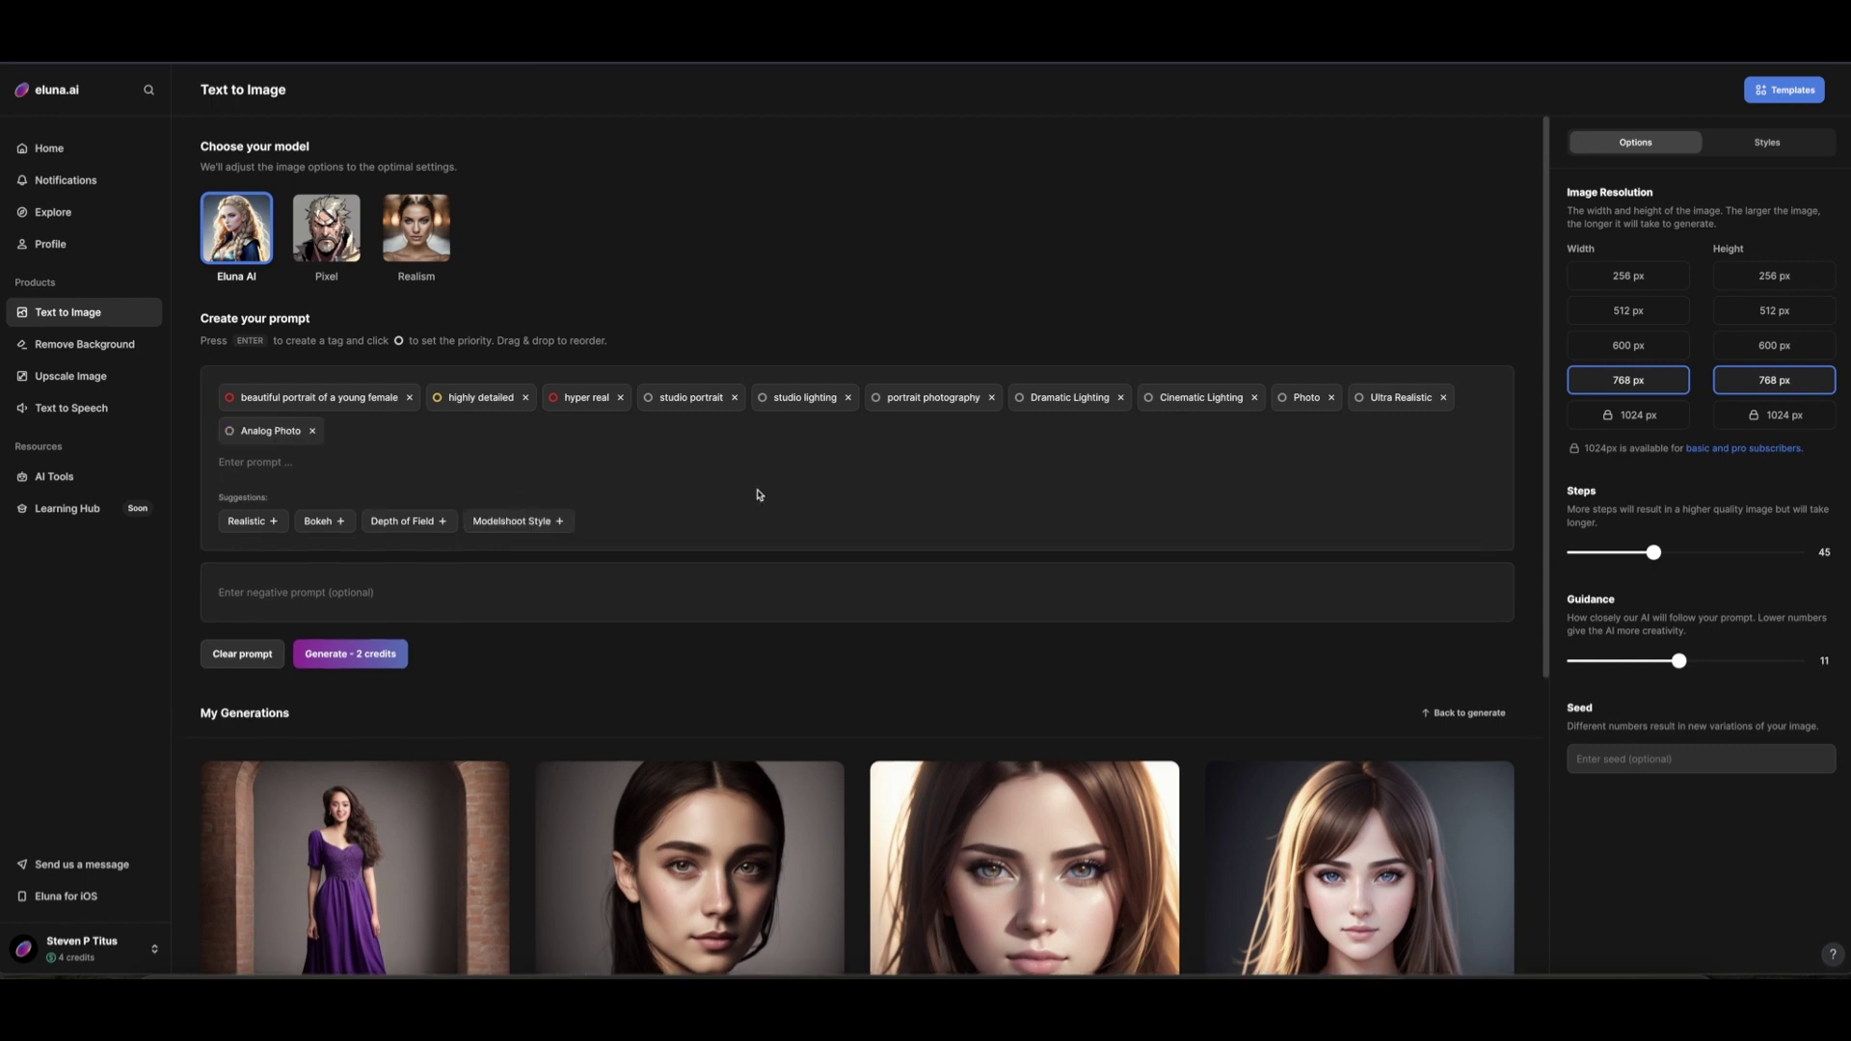
pyautogui.scroll(-1, 687, 500)
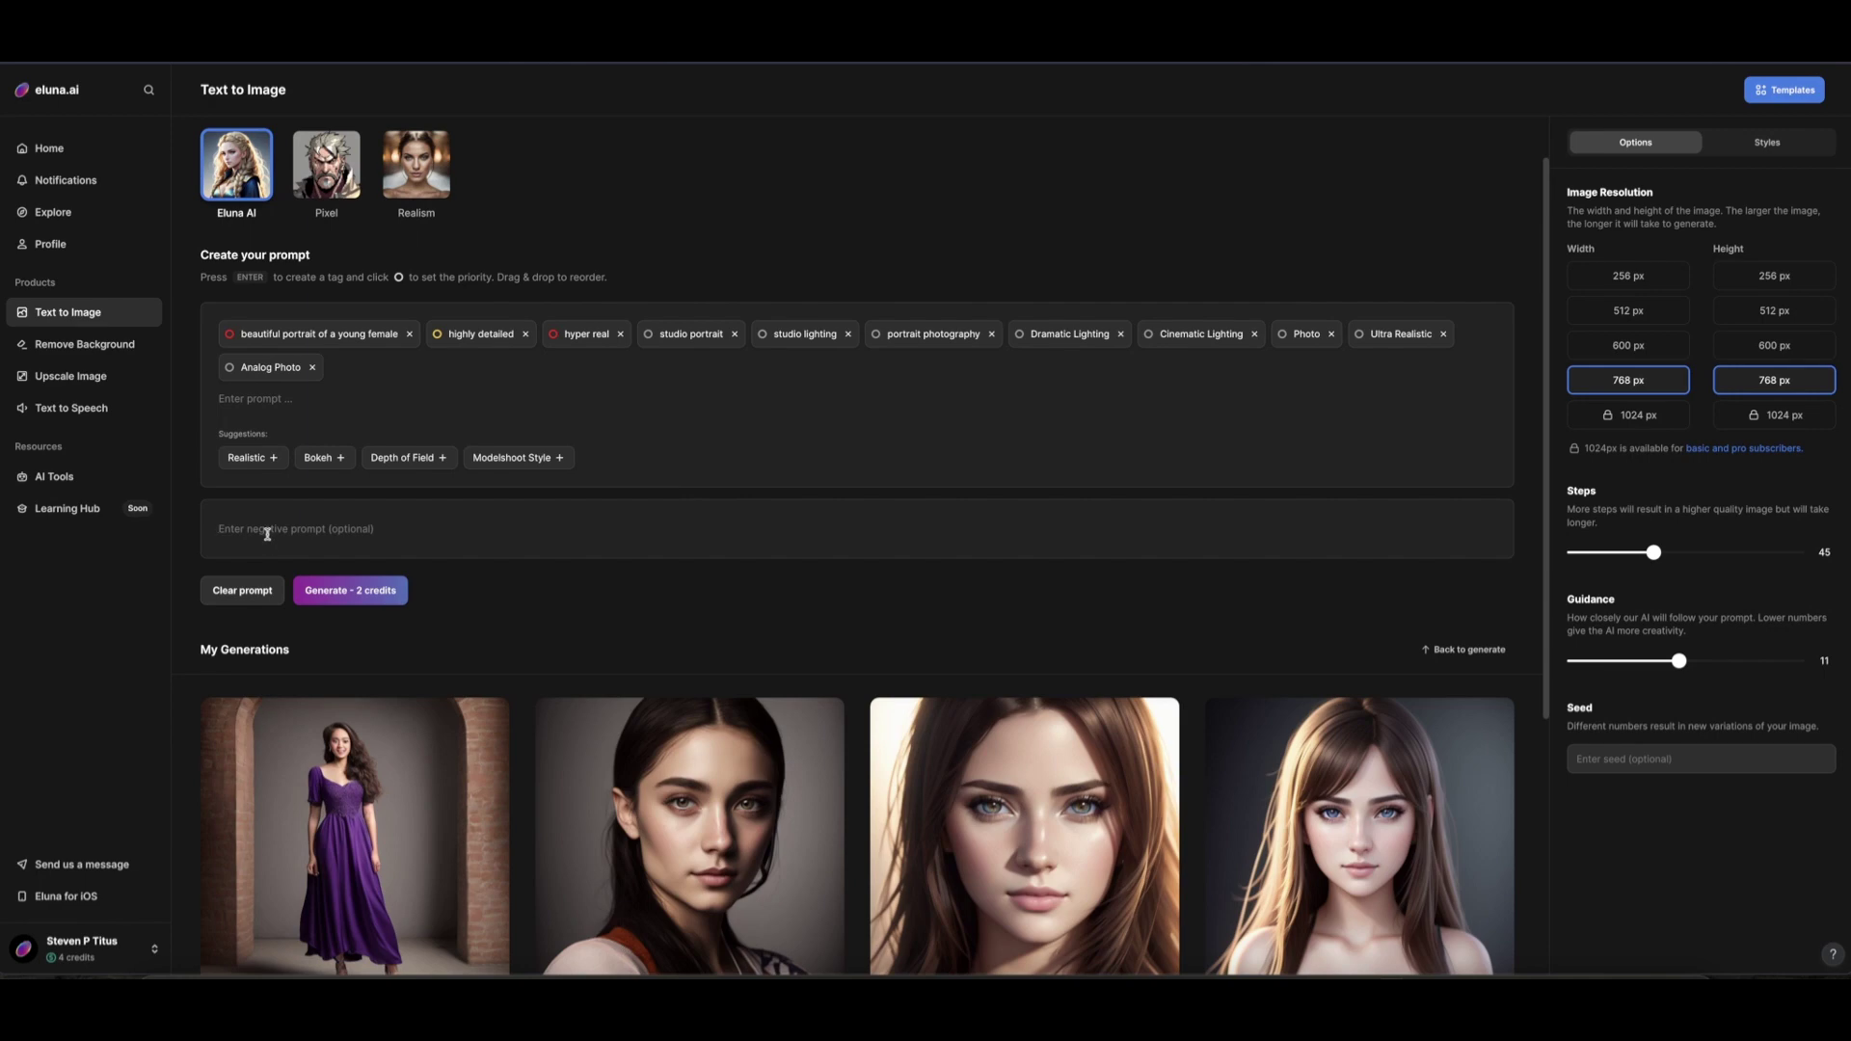
pyautogui.click(266, 533)
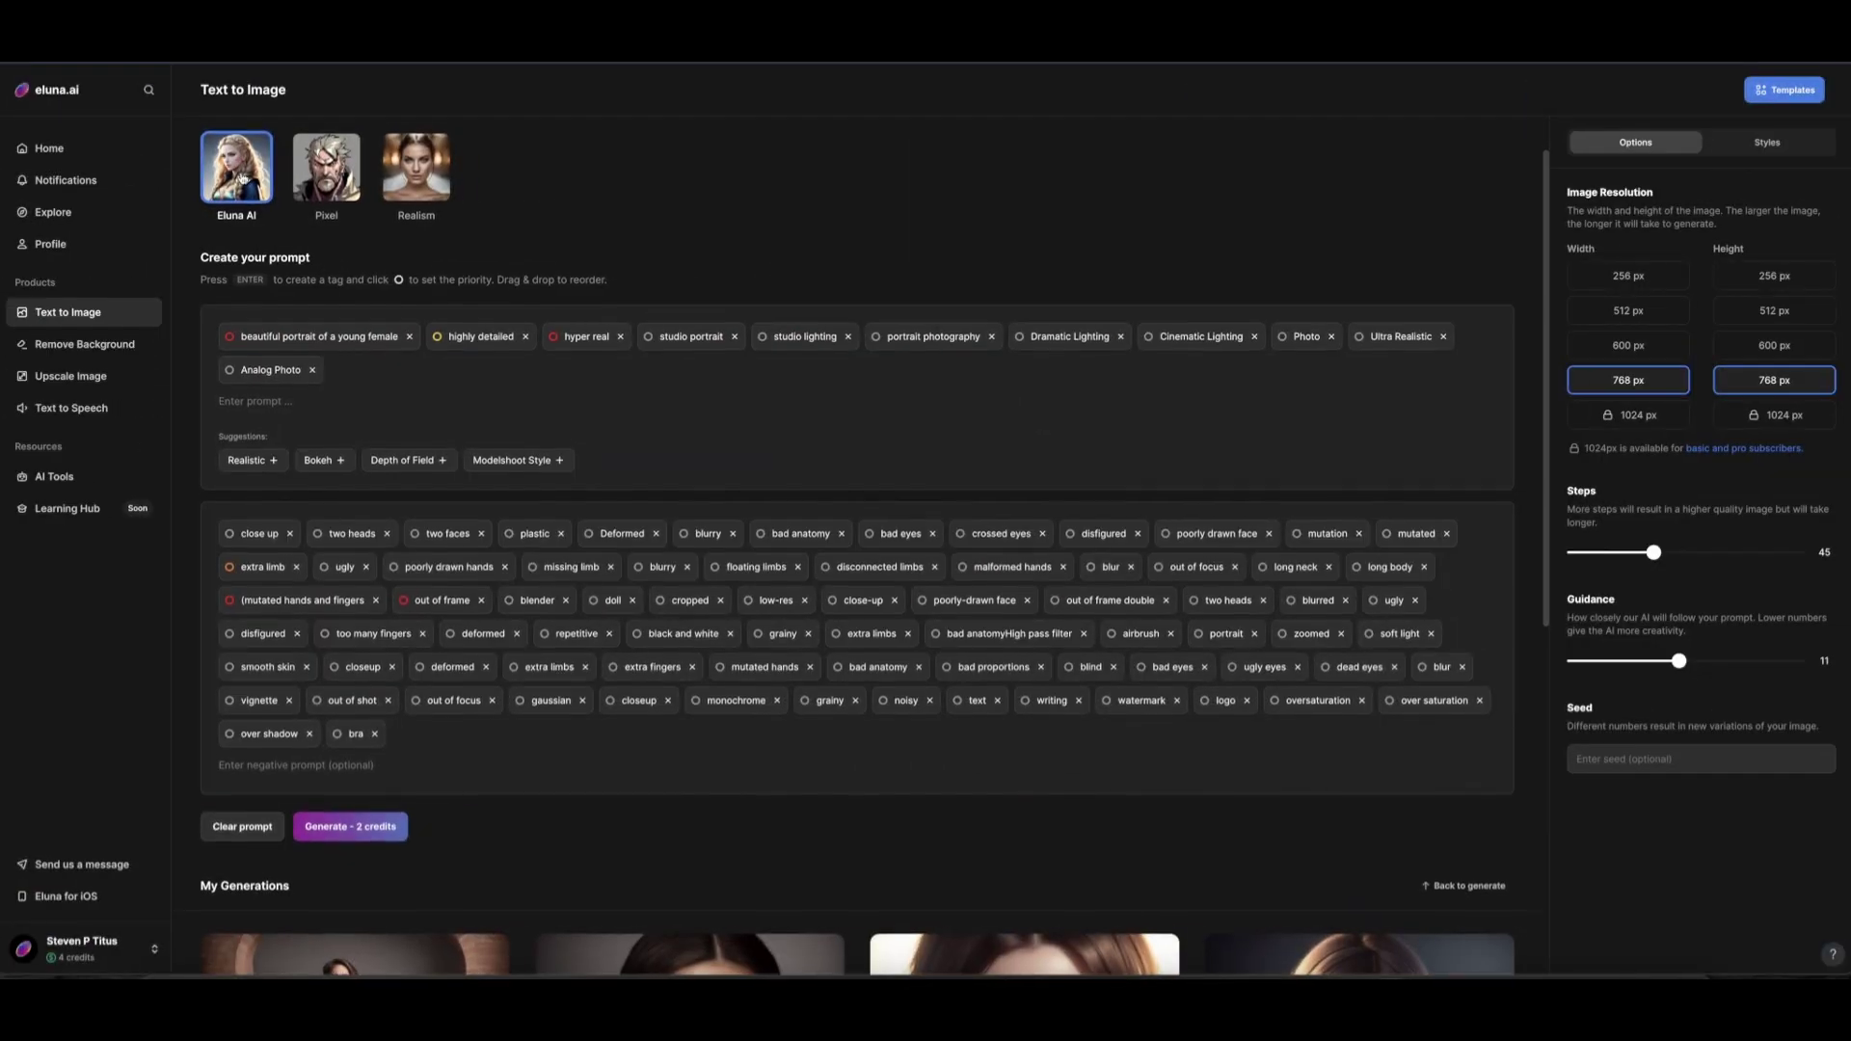
pyautogui.scroll(1, 246, 189)
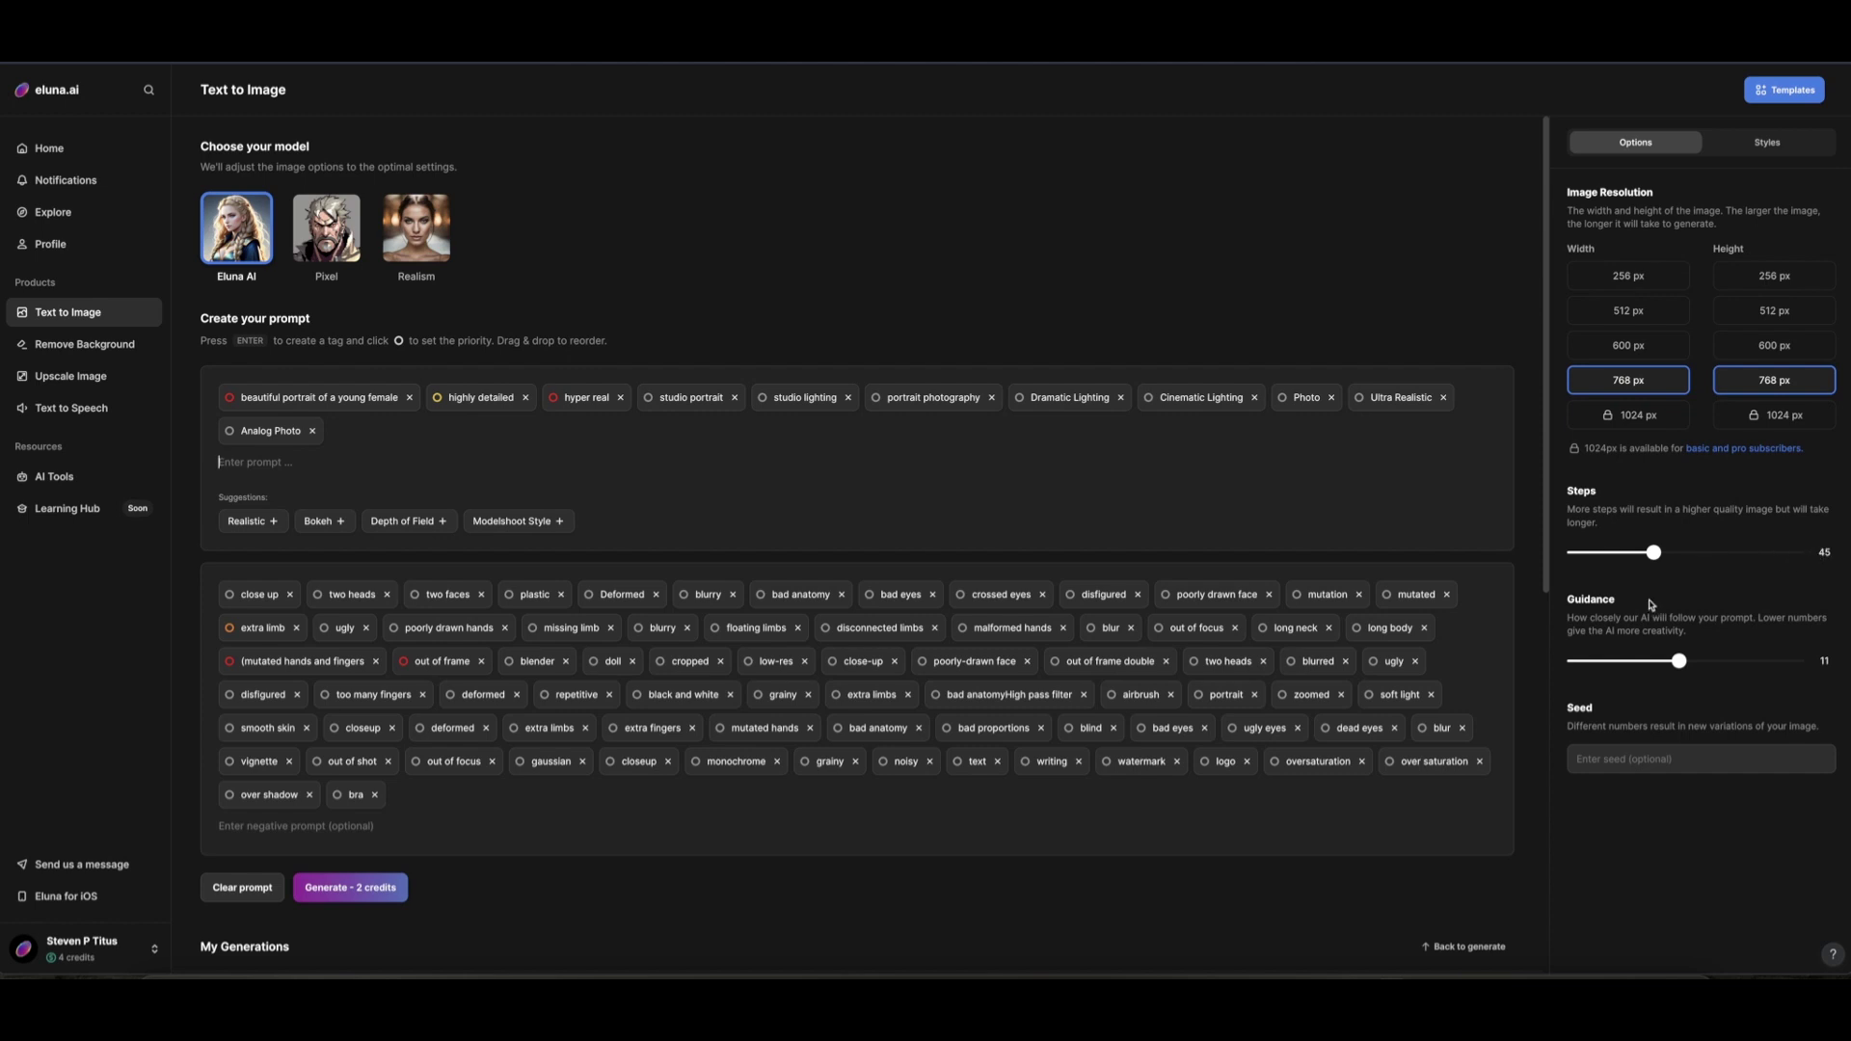
pyautogui.click(1607, 755)
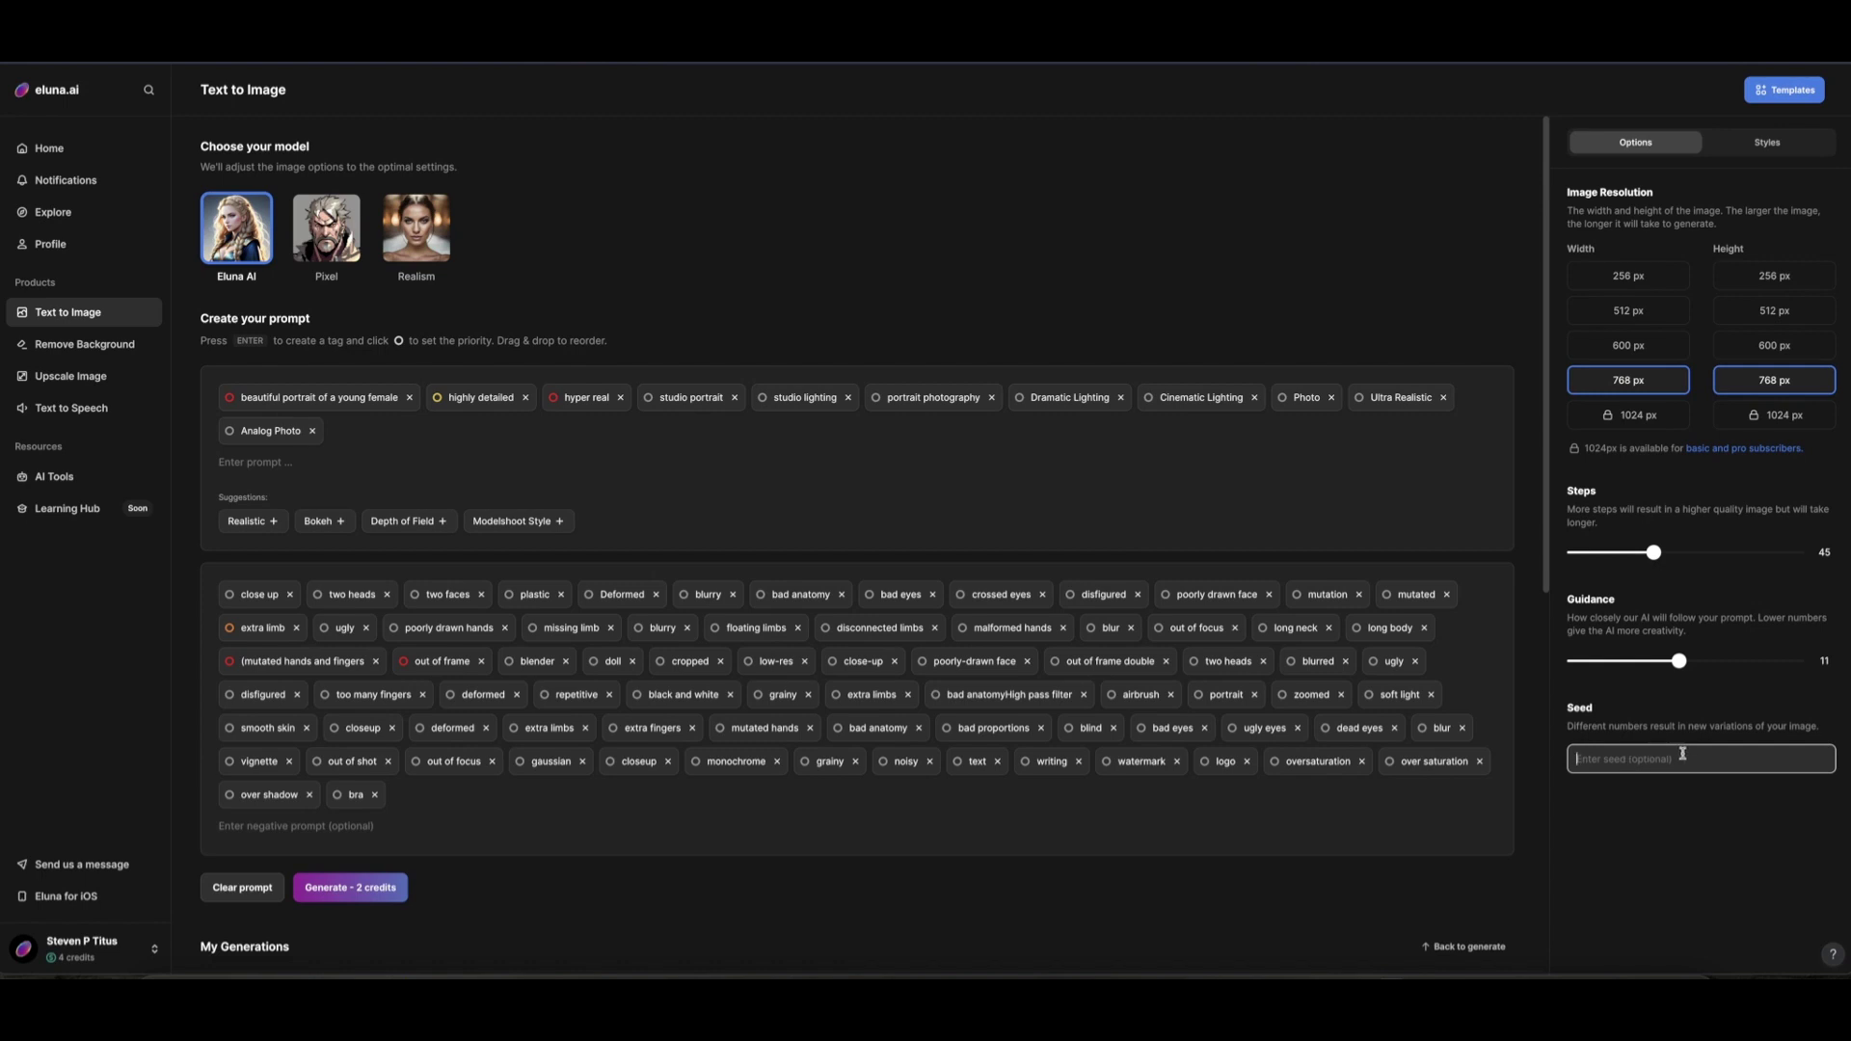
# Step: Add the Concert Lighting style and the Close-Up camera view from the Styles presets
pyautogui.click(1767, 145)
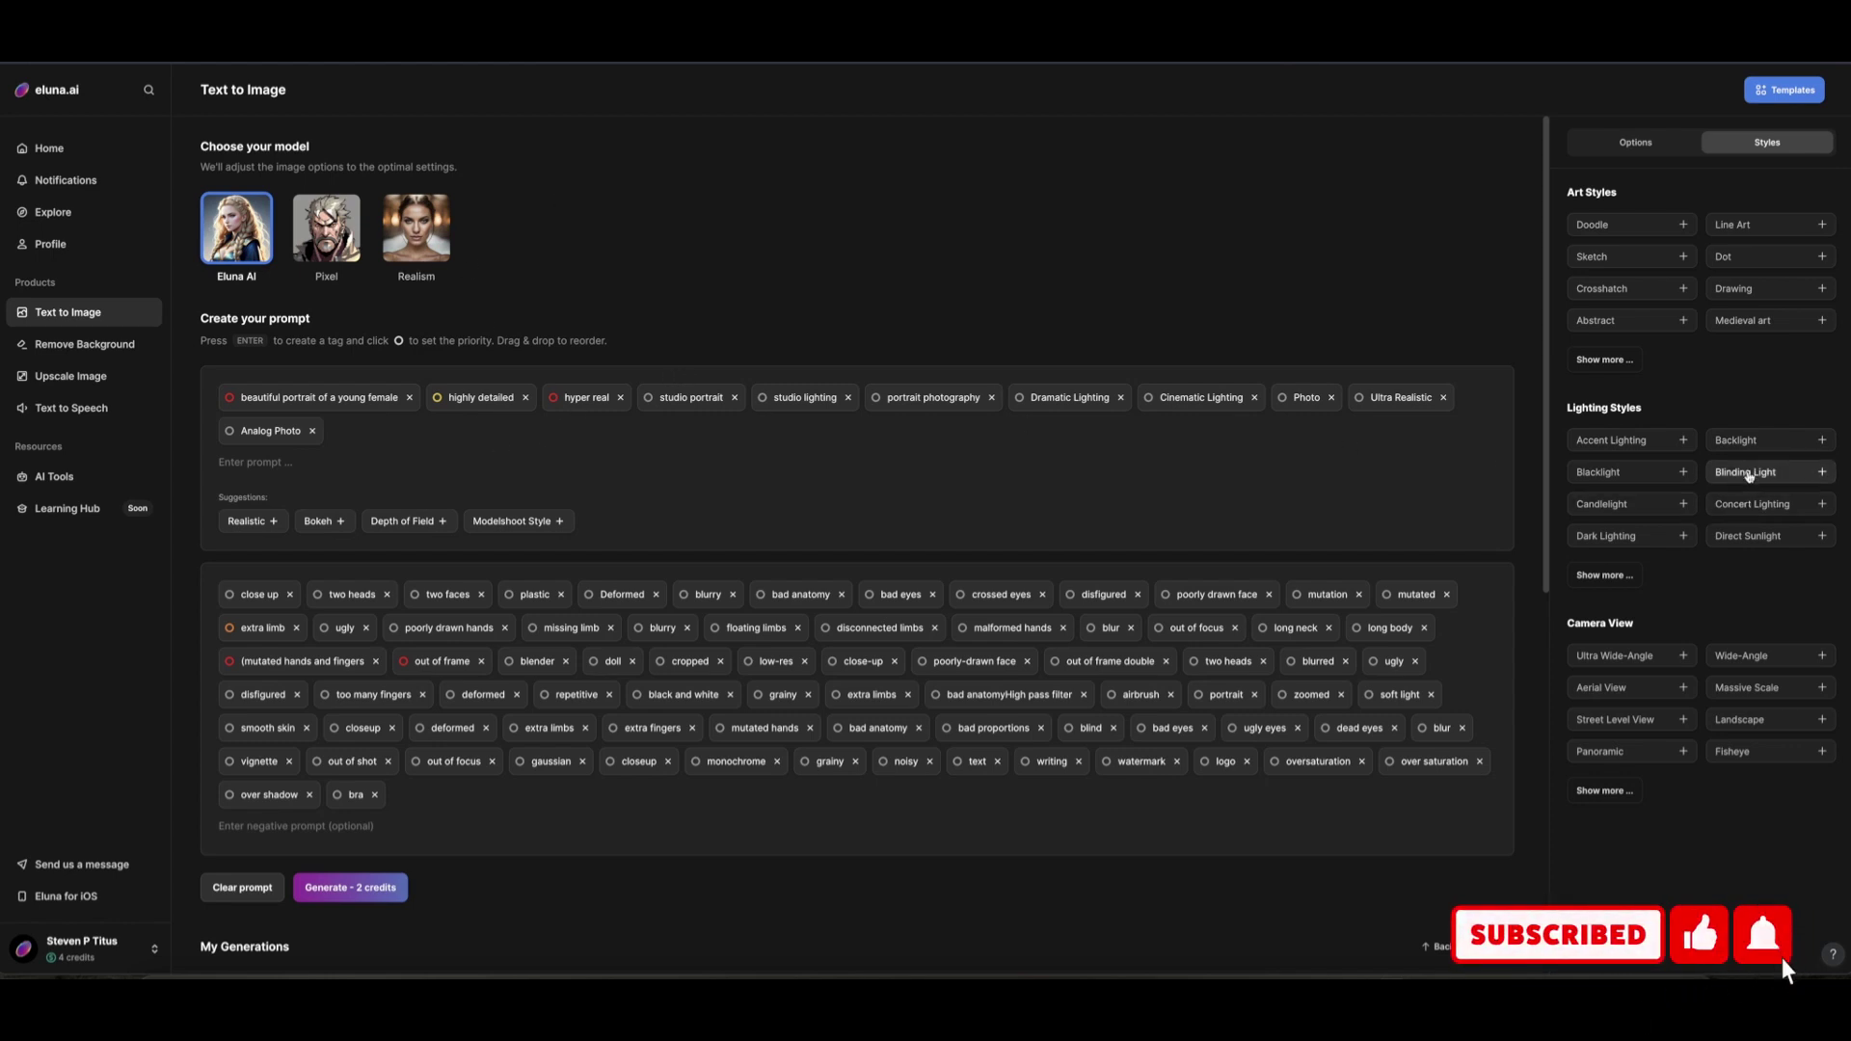
pyautogui.click(1752, 503)
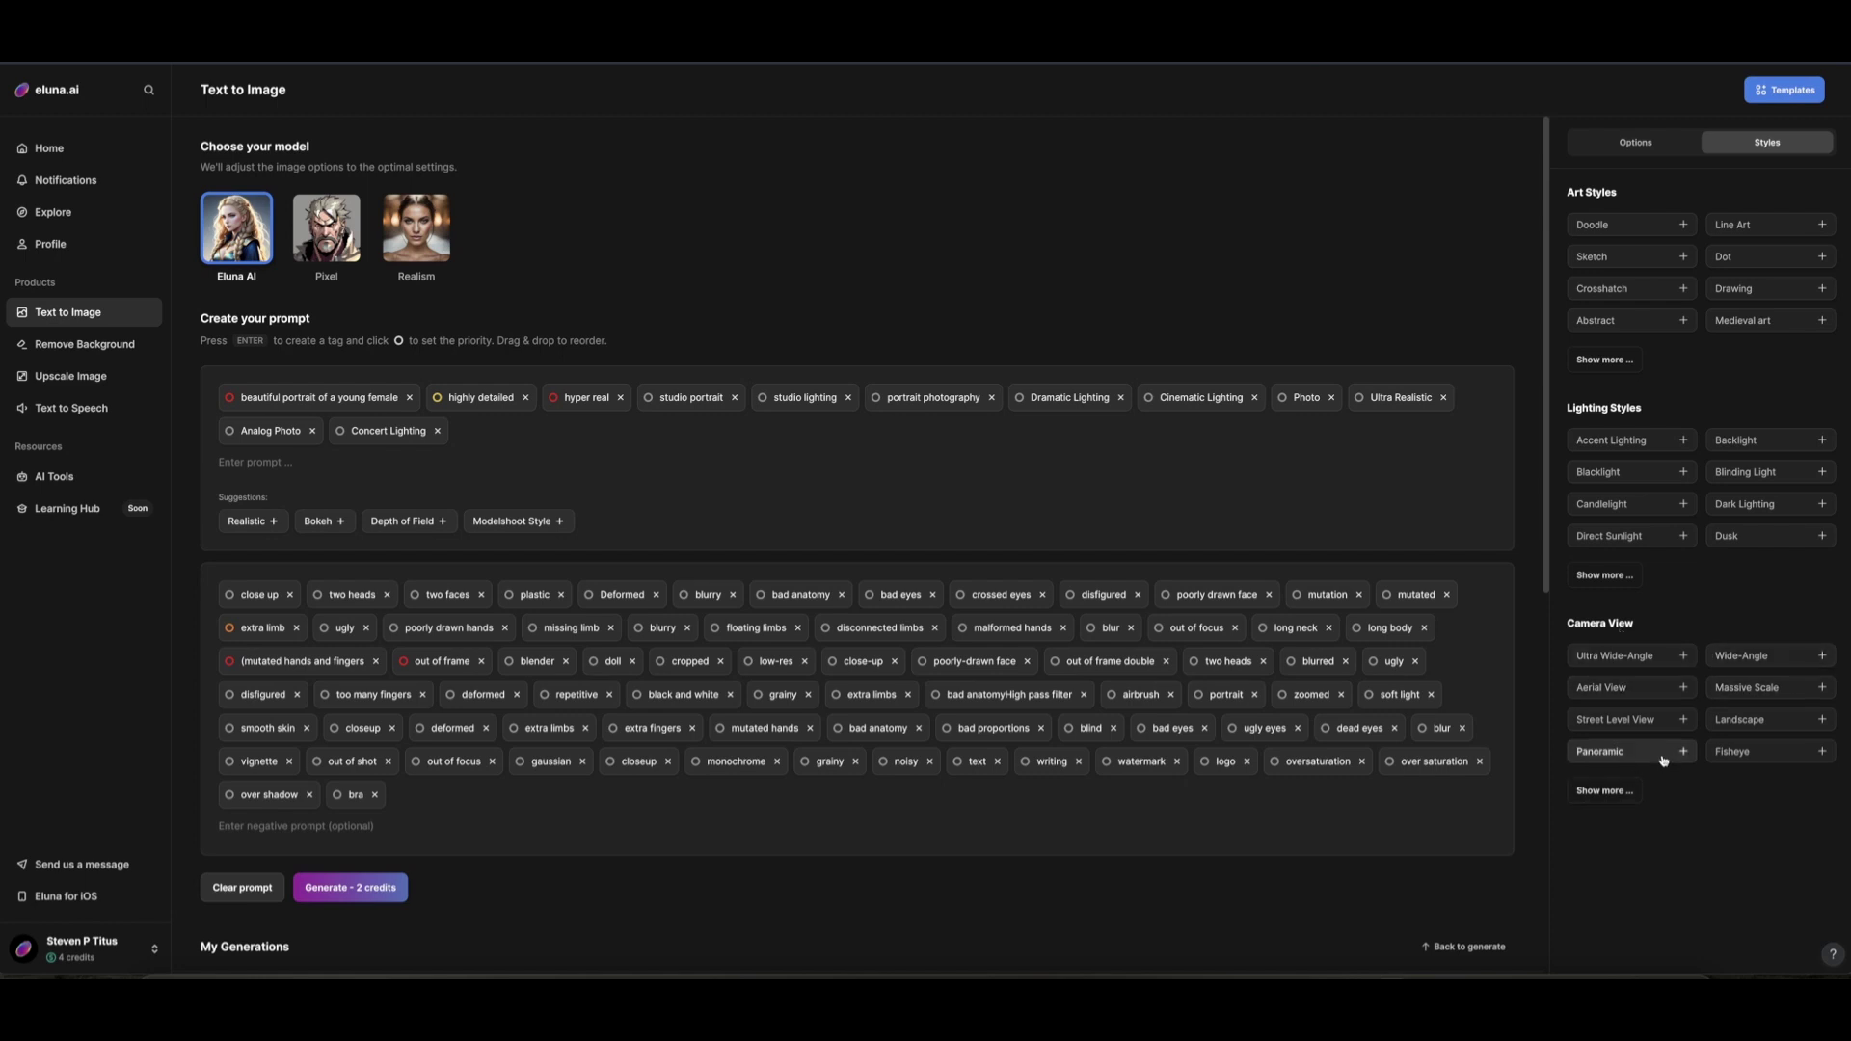
pyautogui.click(1616, 793)
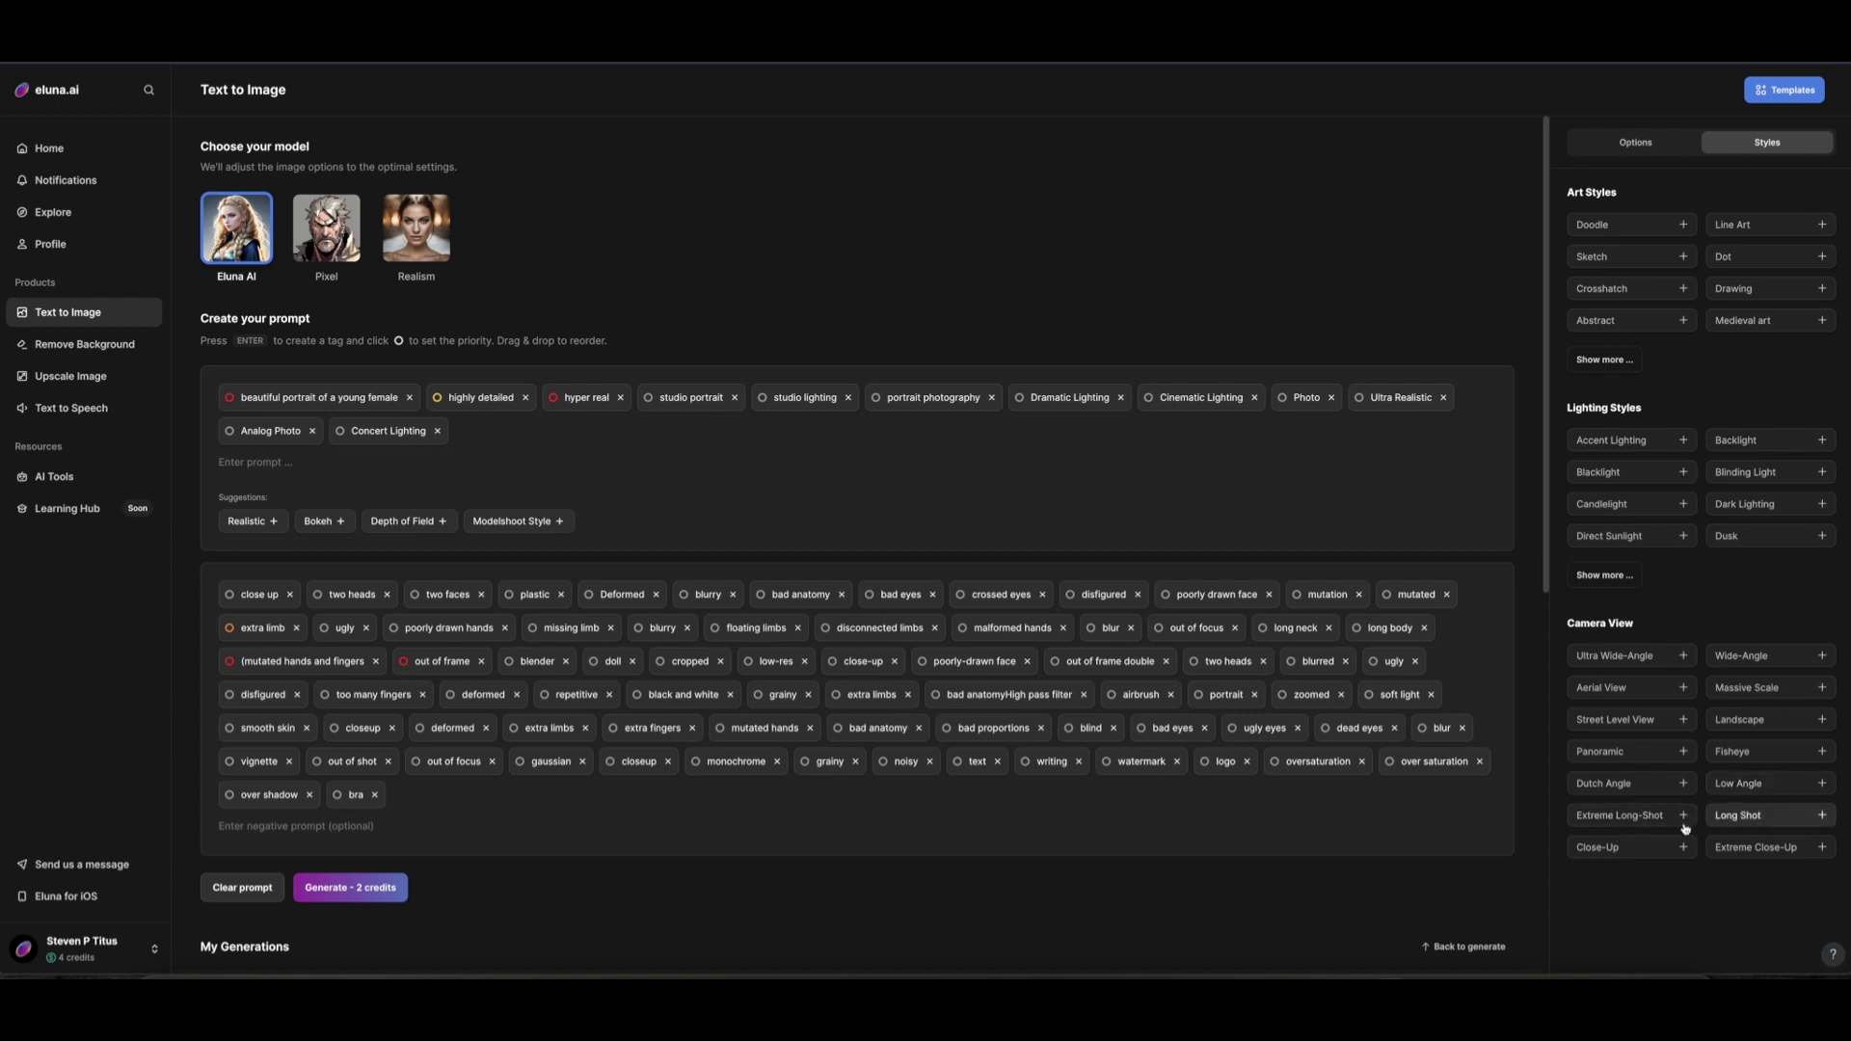
pyautogui.click(1609, 848)
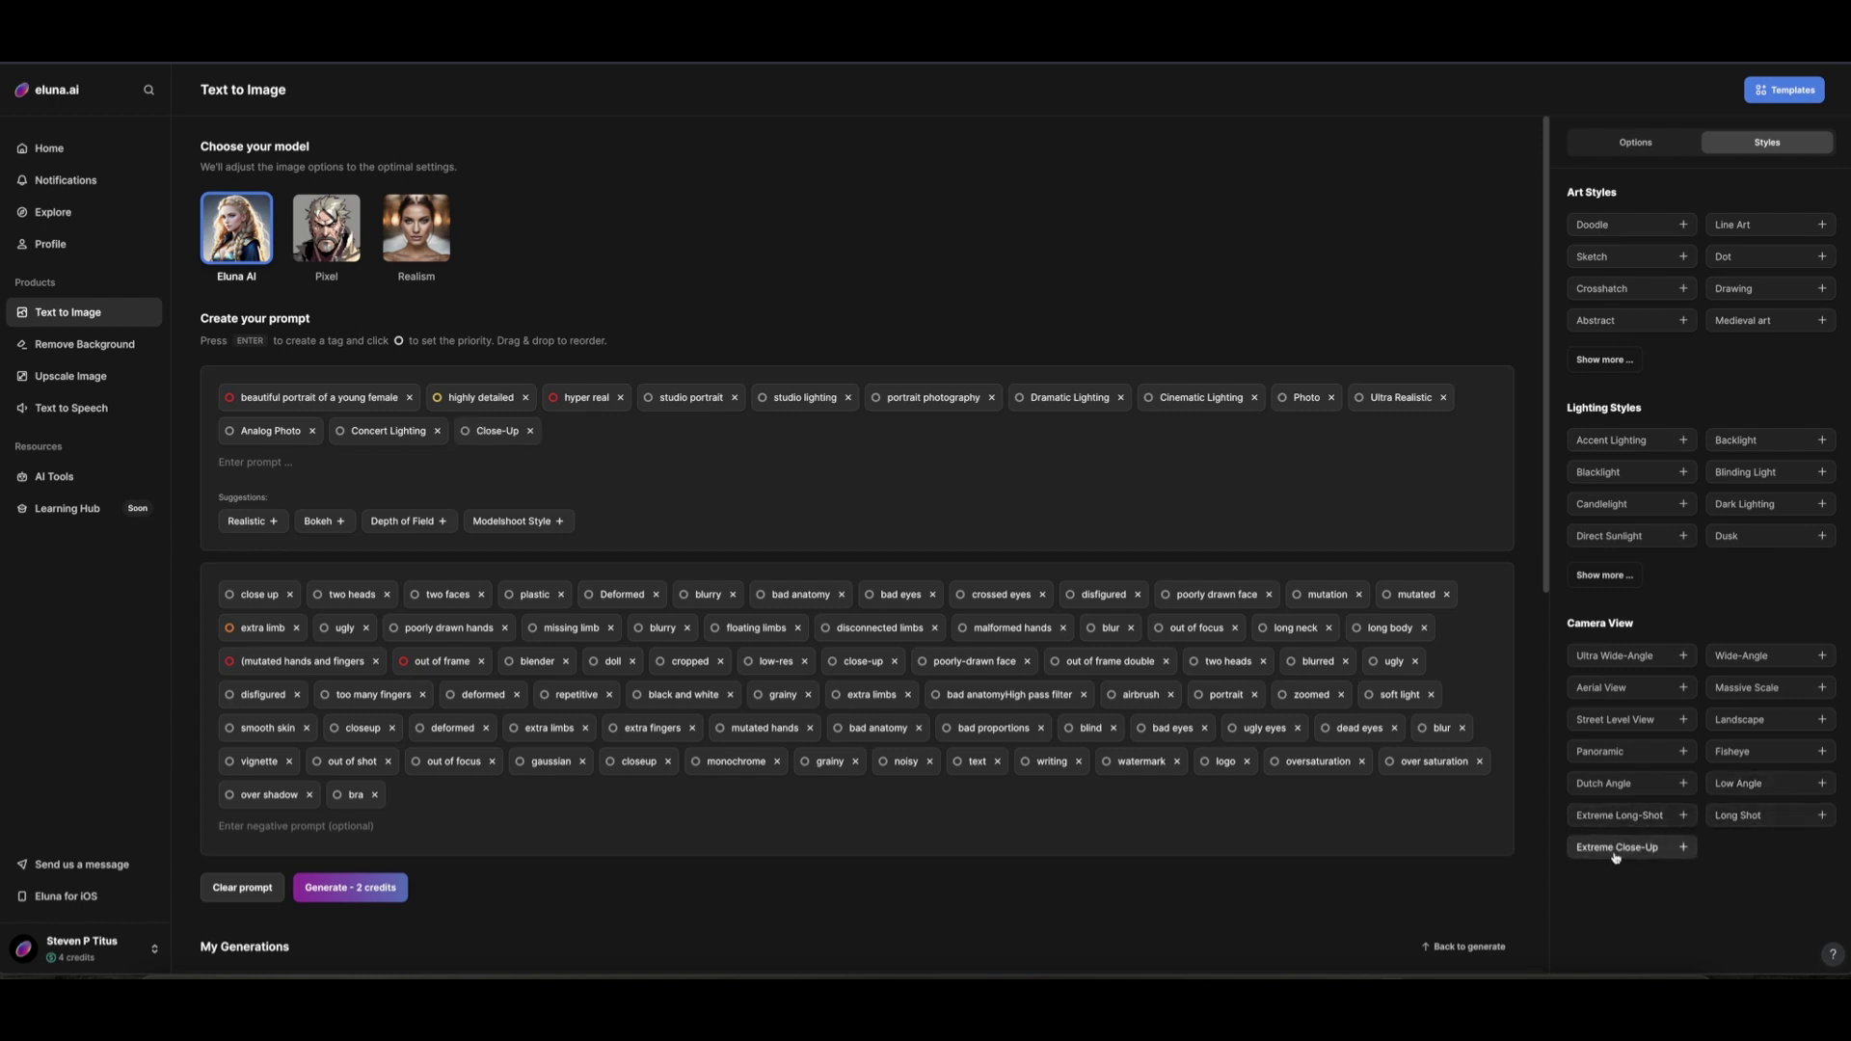
pyautogui.scroll(-2, 630, 458)
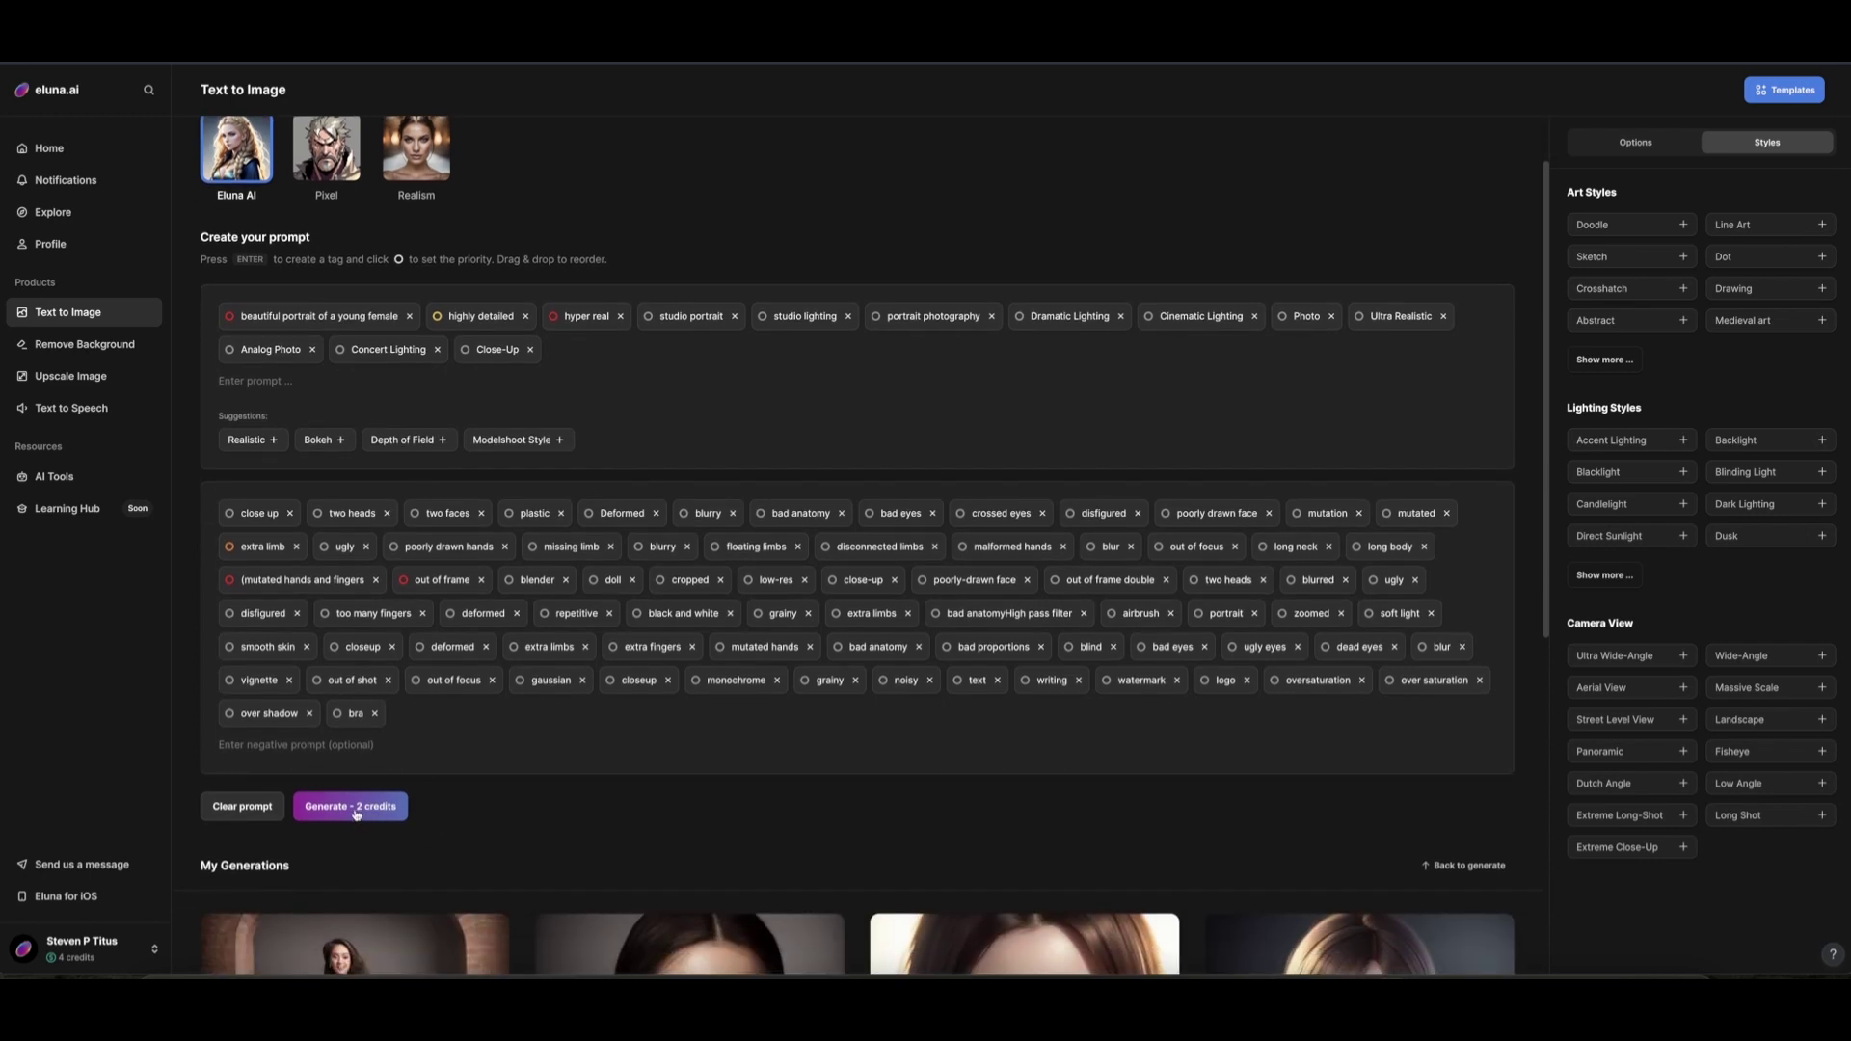
# Step: Generate the close-up young-woman portrait, then switch to the Upscale Image tool
pyautogui.click(351, 805)
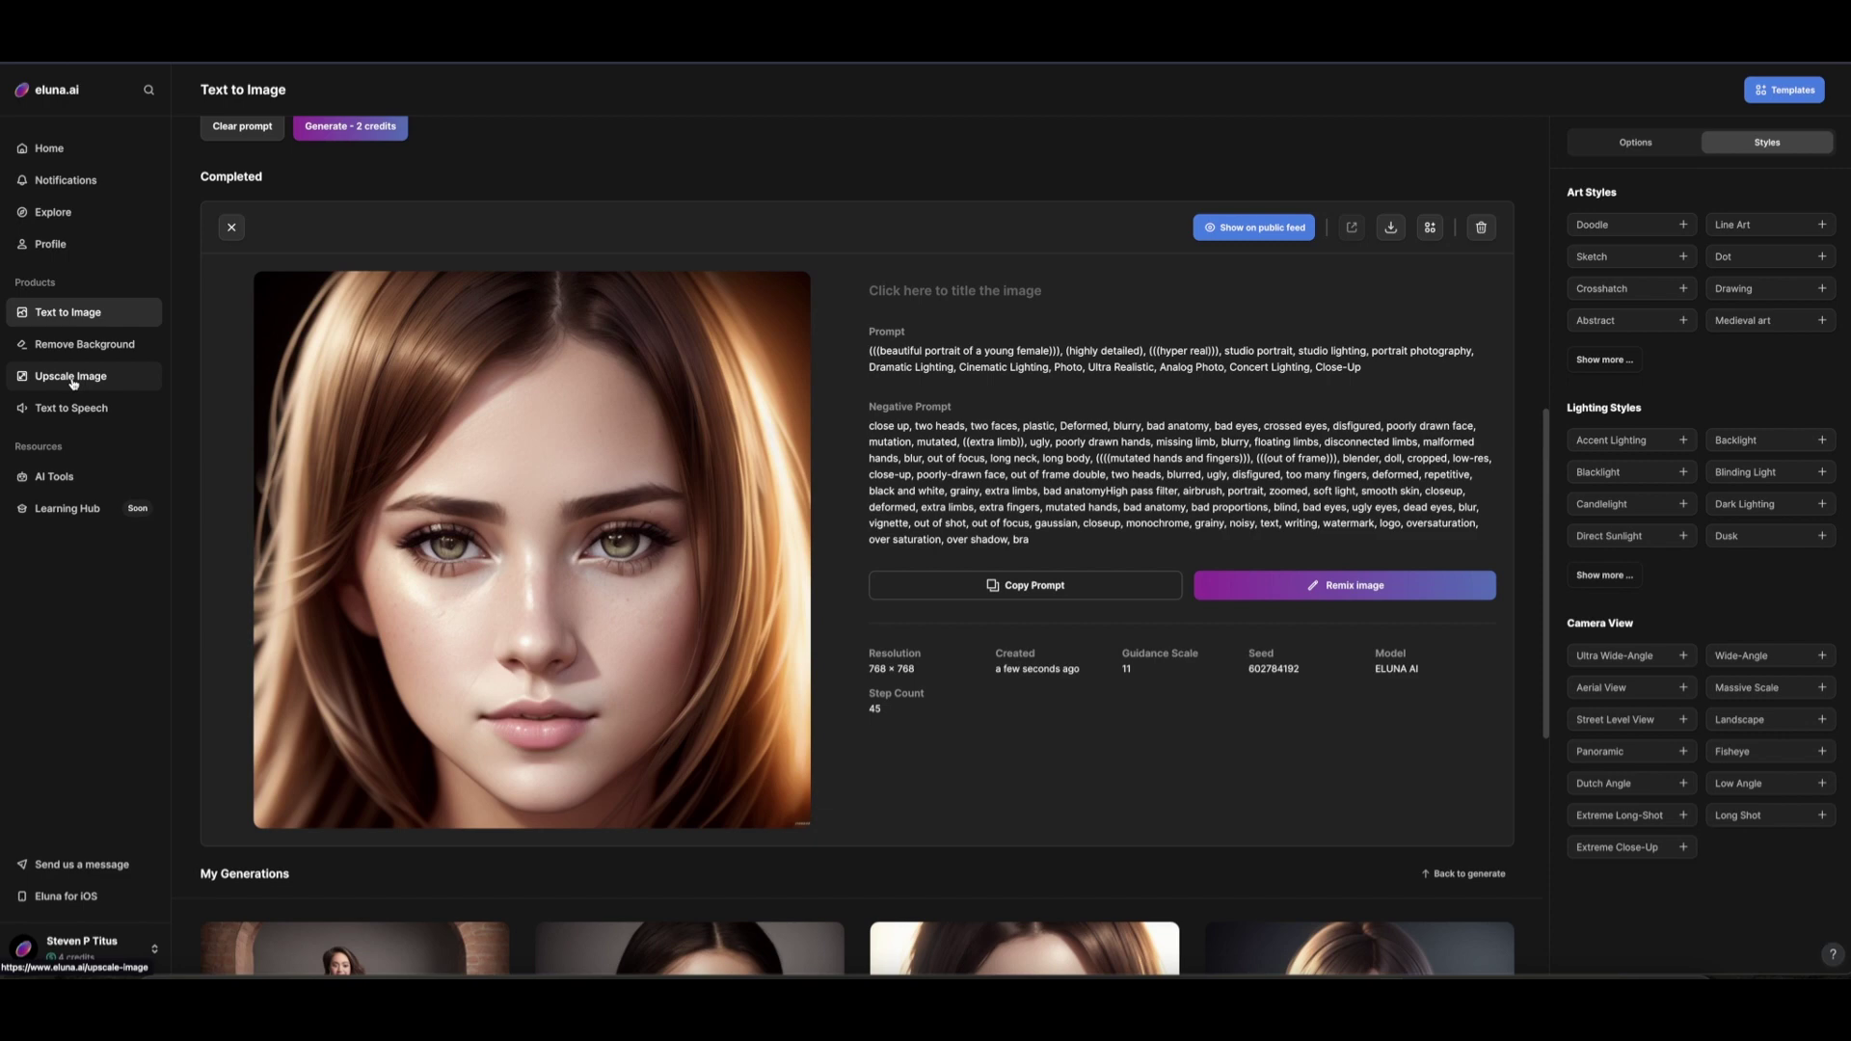
pyautogui.click(73, 377)
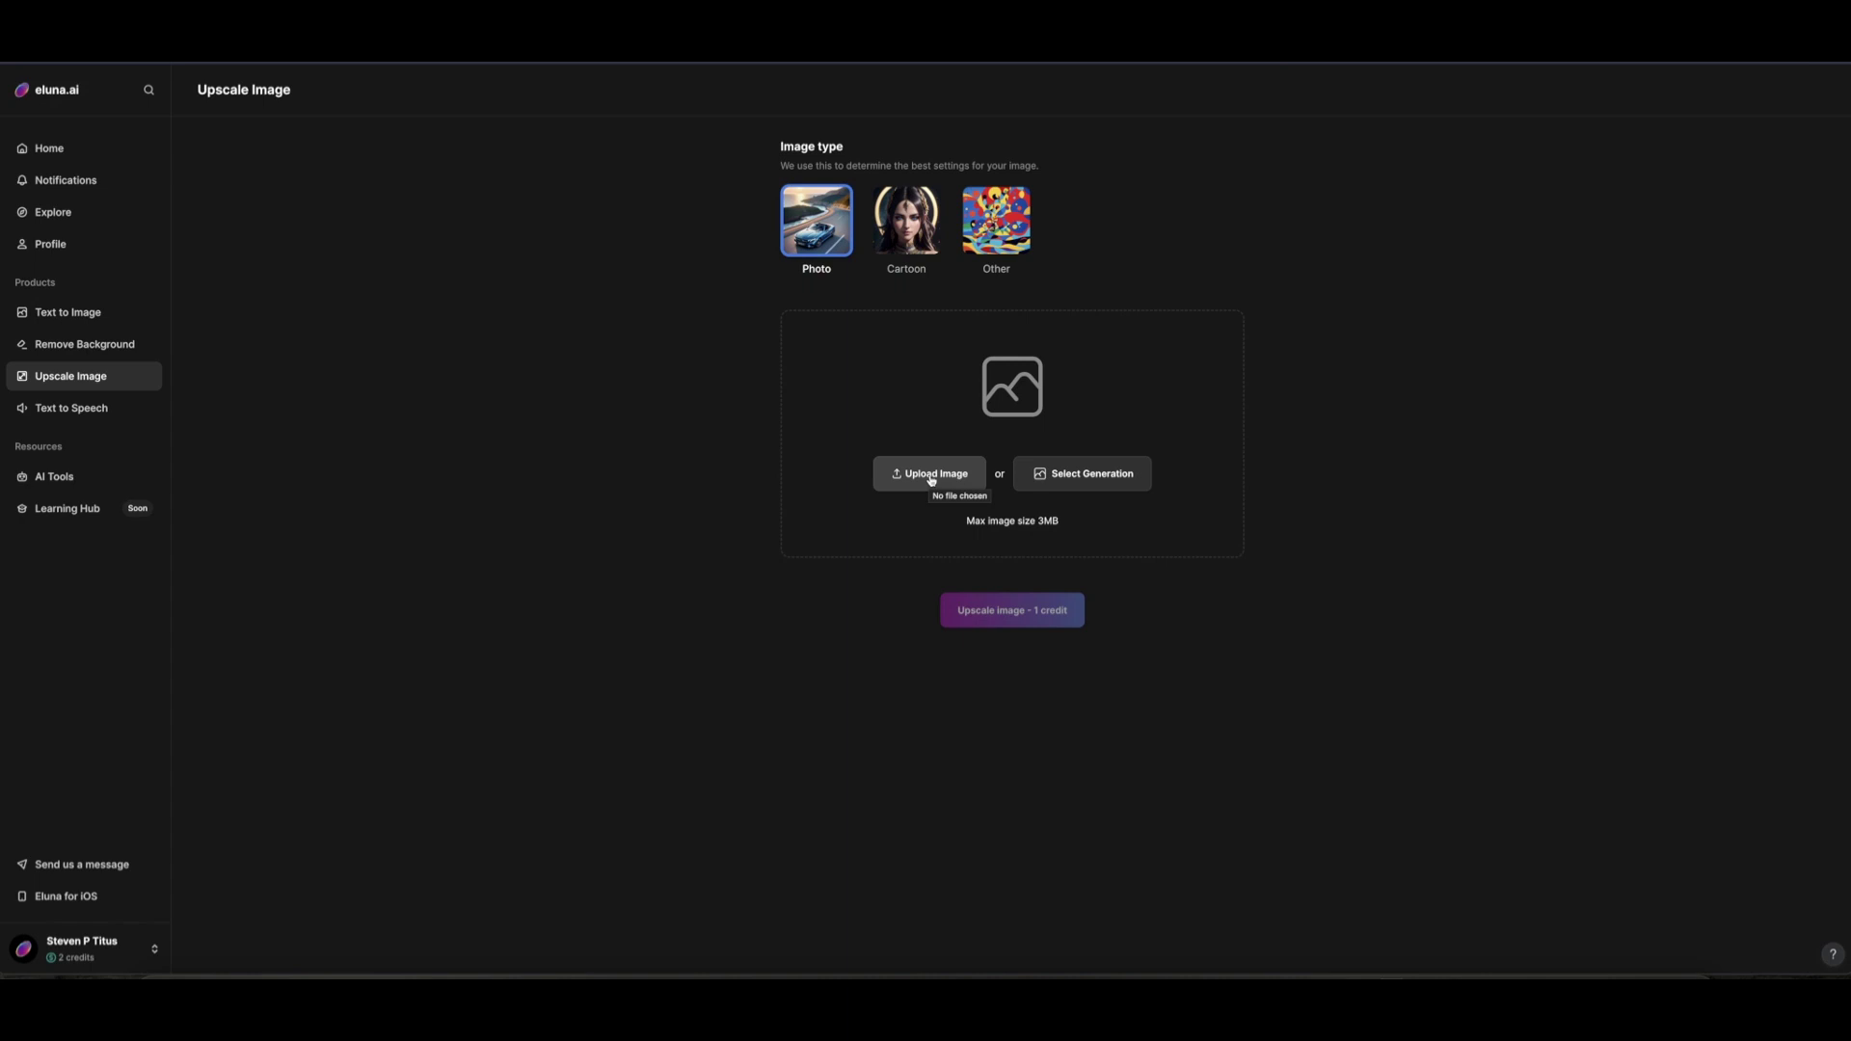
# Step: Pick the forest portrait with the flower crown from earlier generations for upscaling
pyautogui.click(1098, 478)
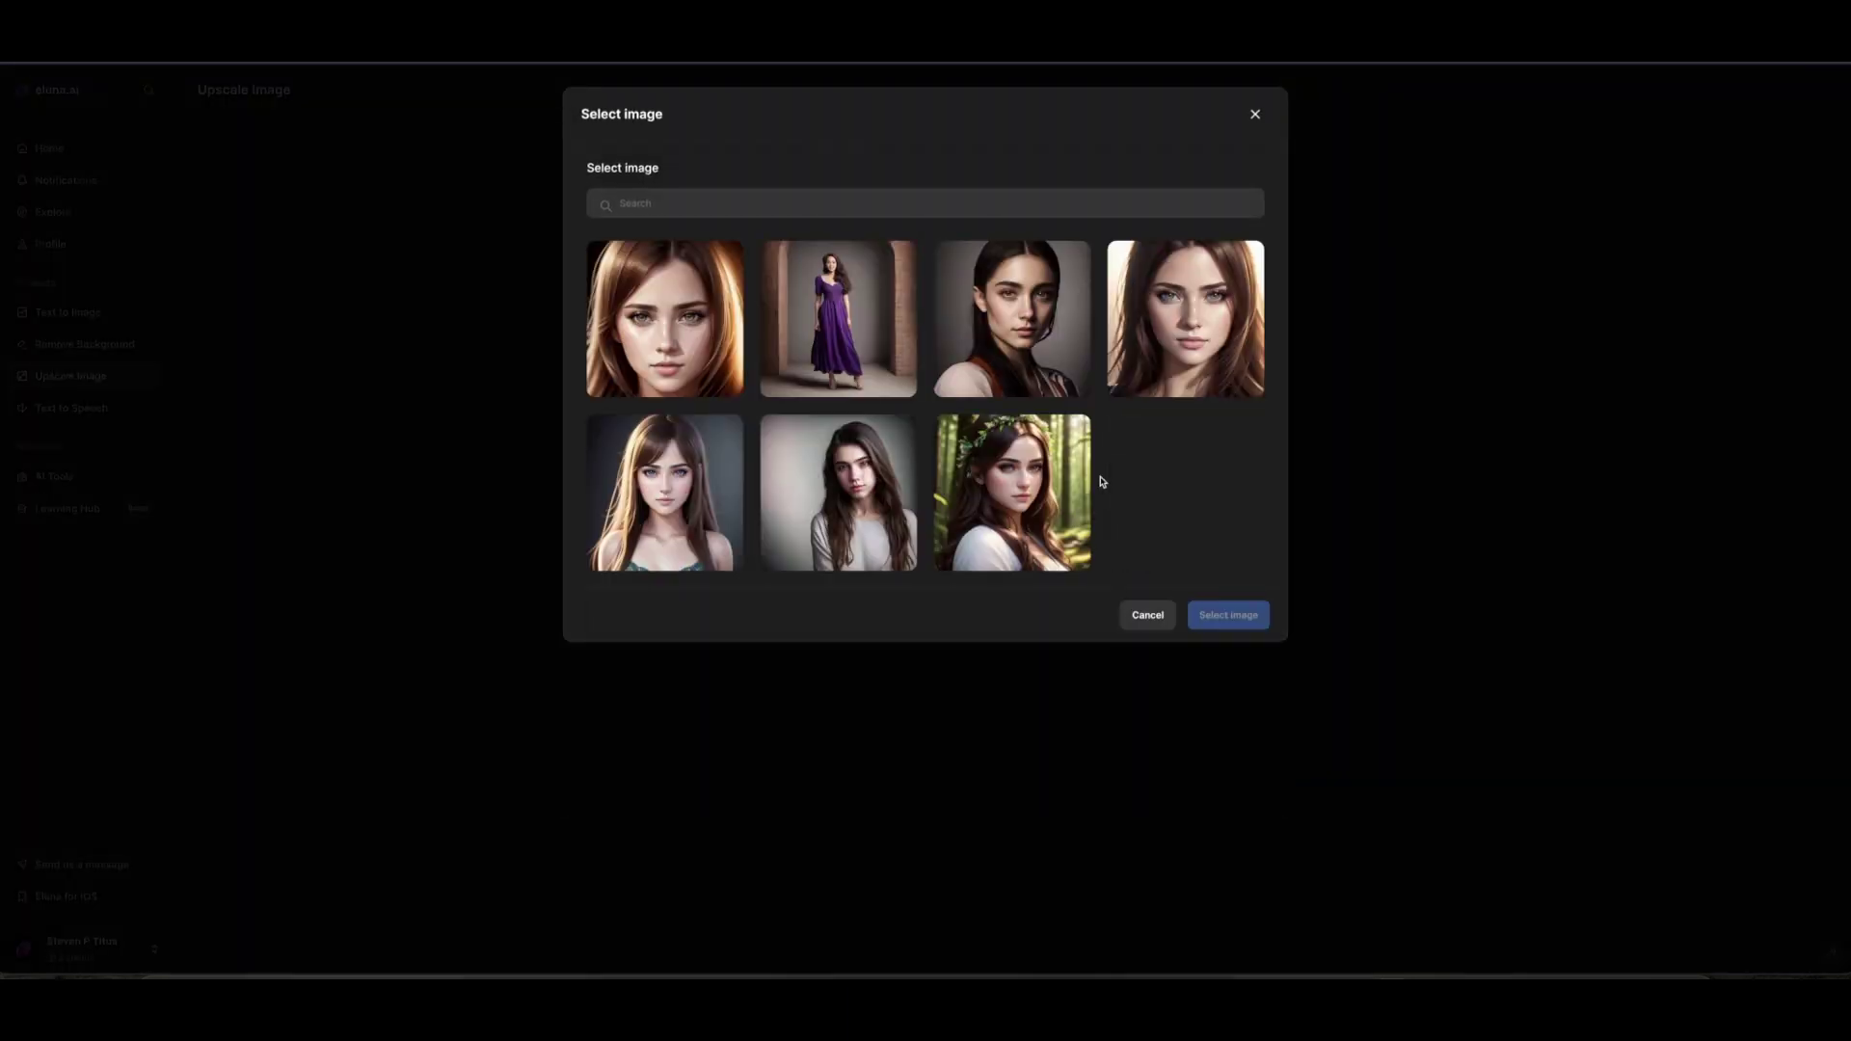
pyautogui.click(664, 325)
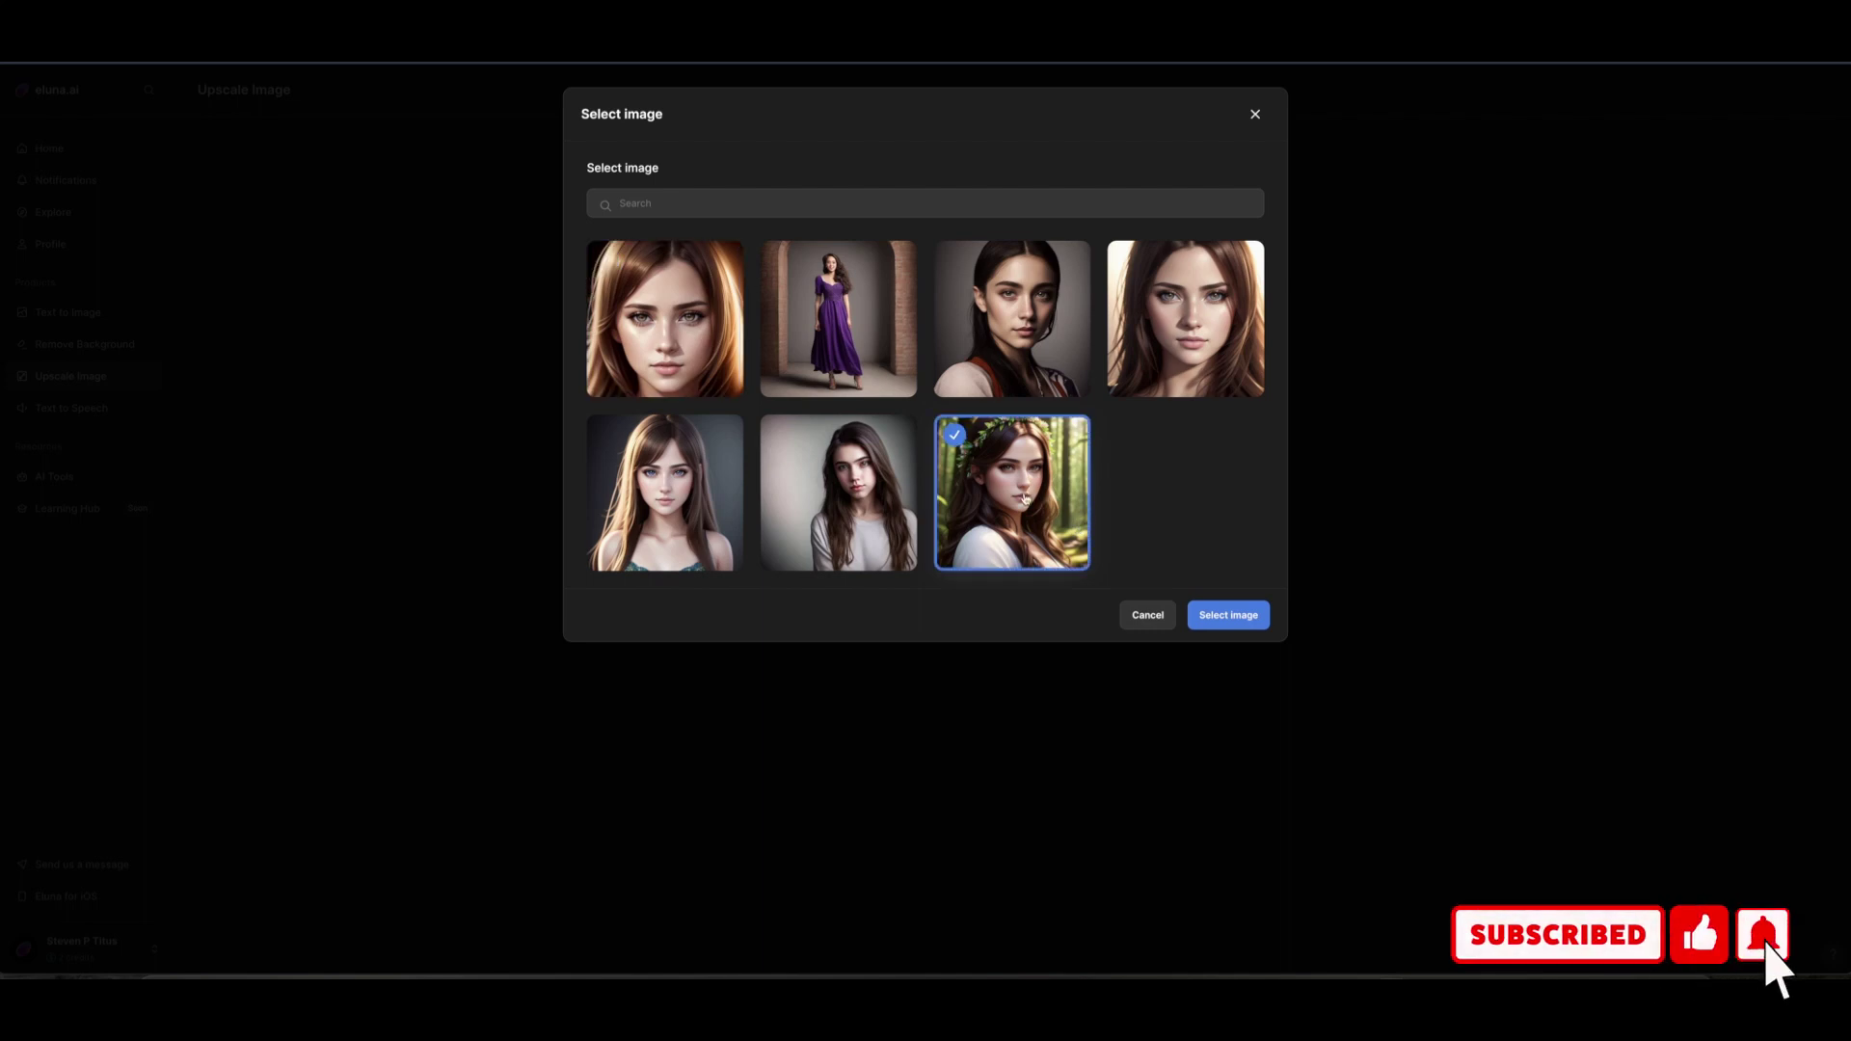
pyautogui.click(1013, 492)
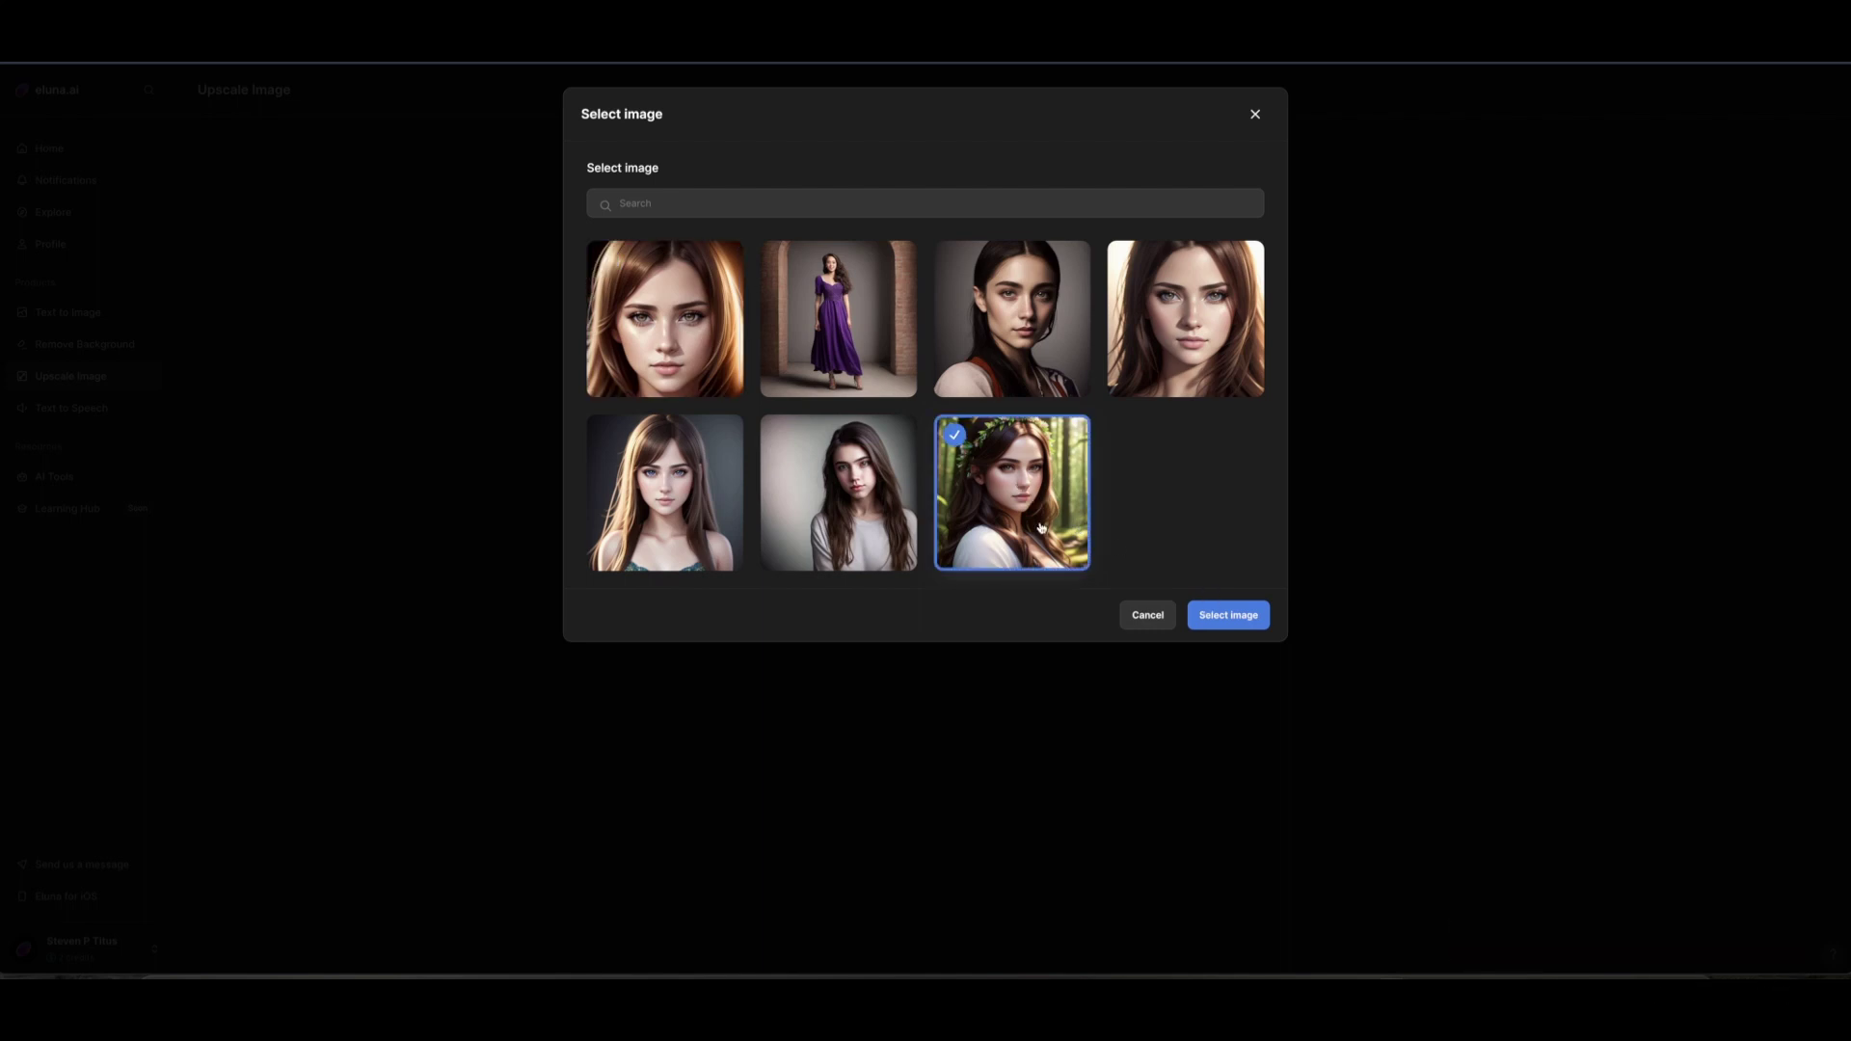
pyautogui.click(1243, 622)
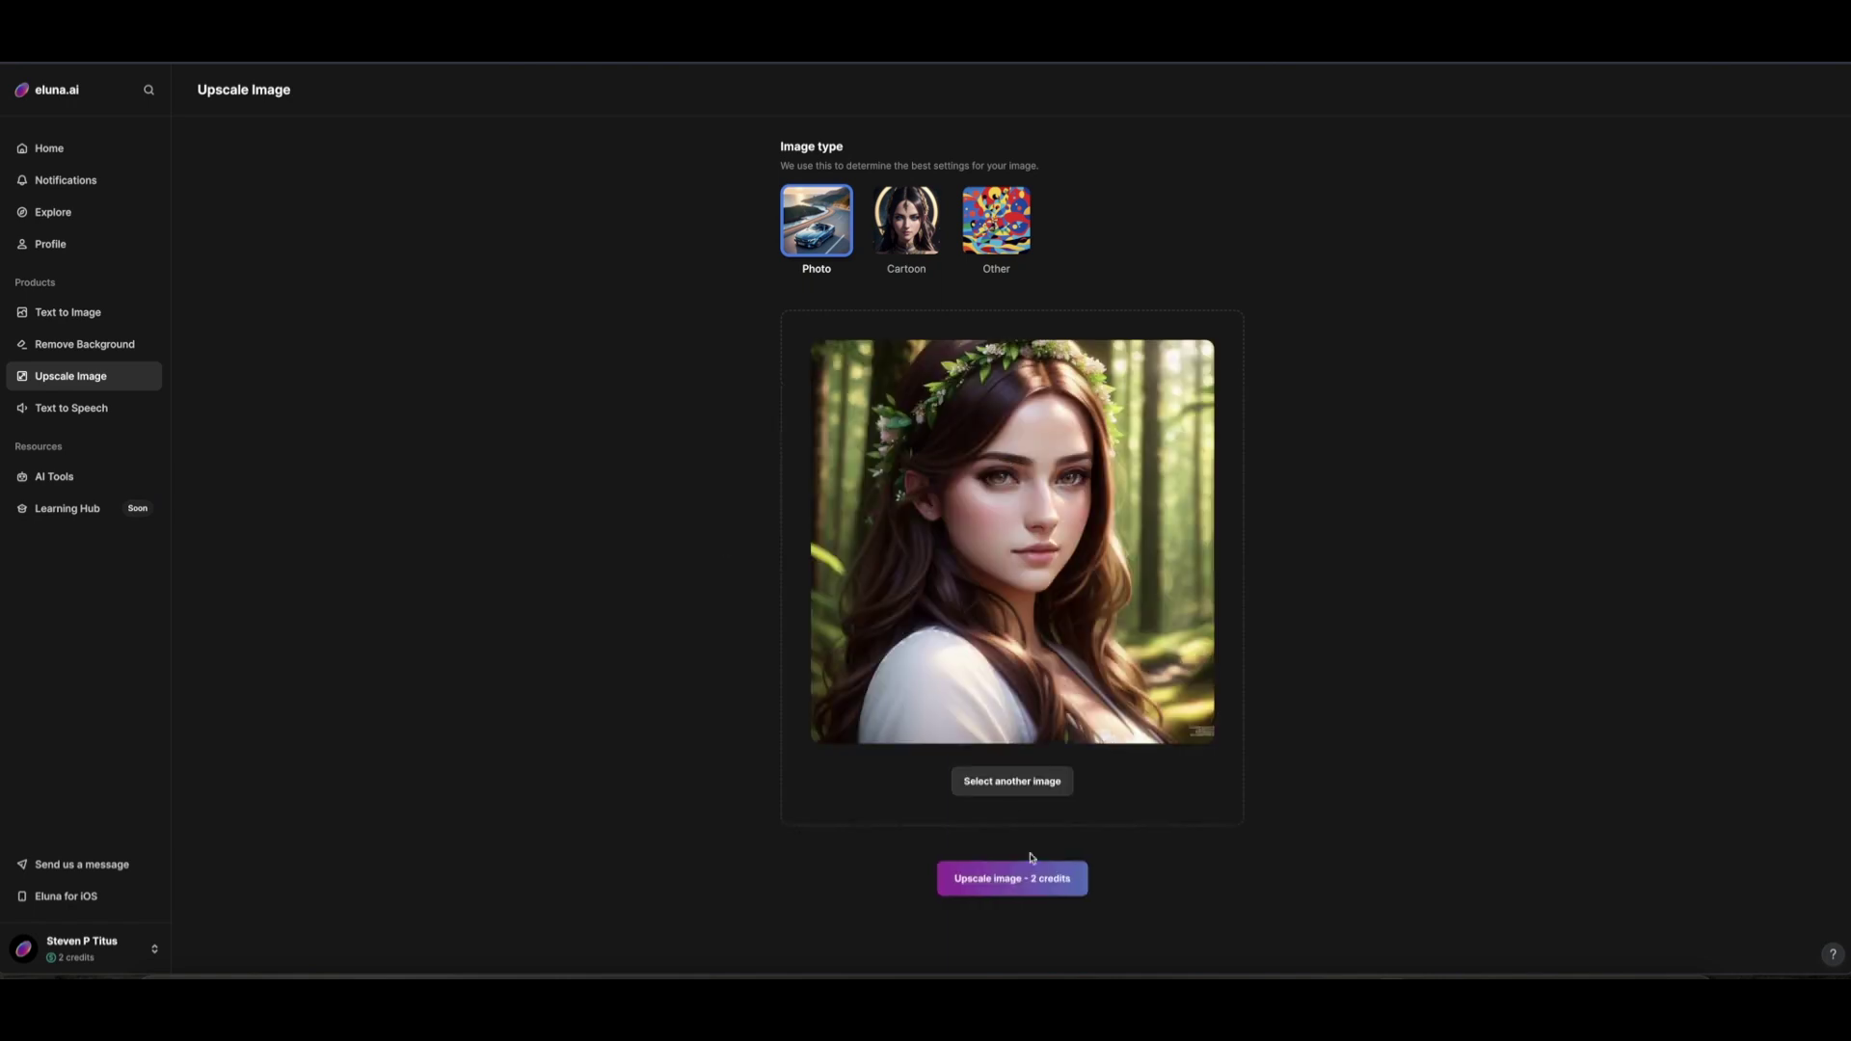
# Step: Upscale the forest portrait, check the enlarged result, and close the viewer
pyautogui.click(1022, 882)
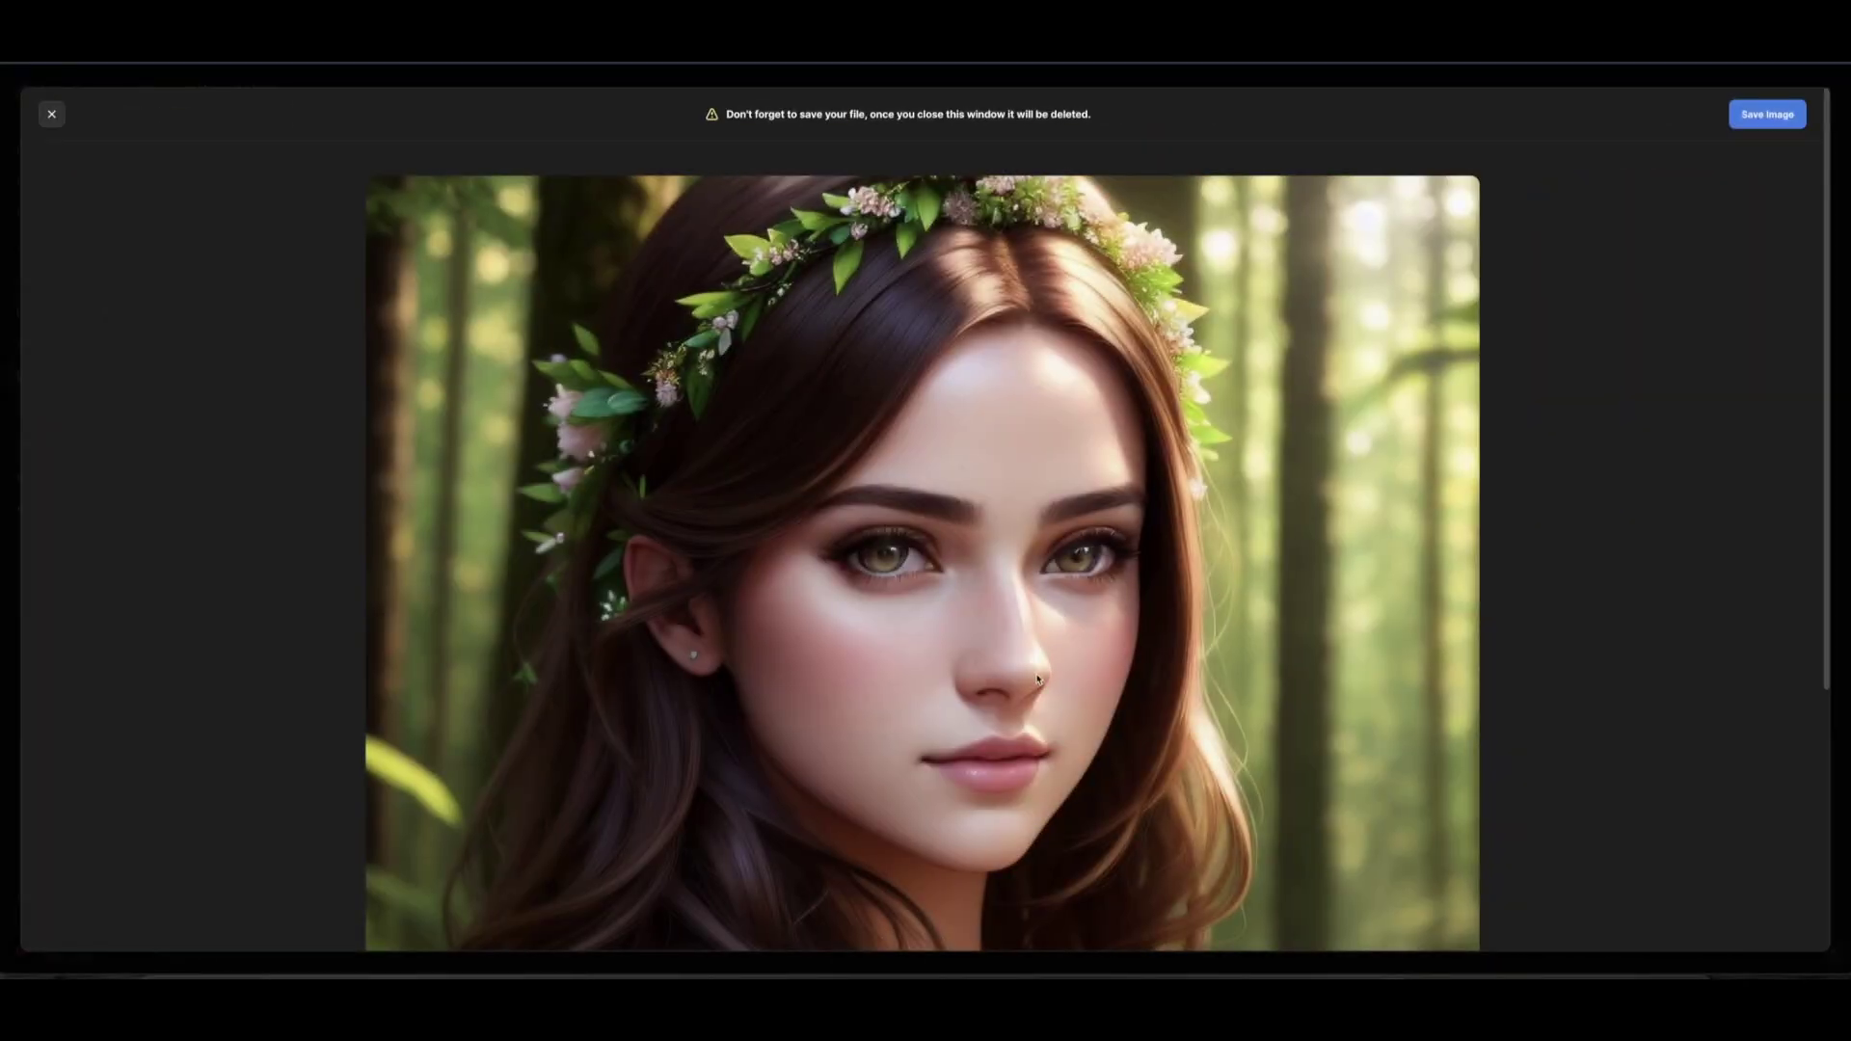
pyautogui.scroll(-1, 1014, 508)
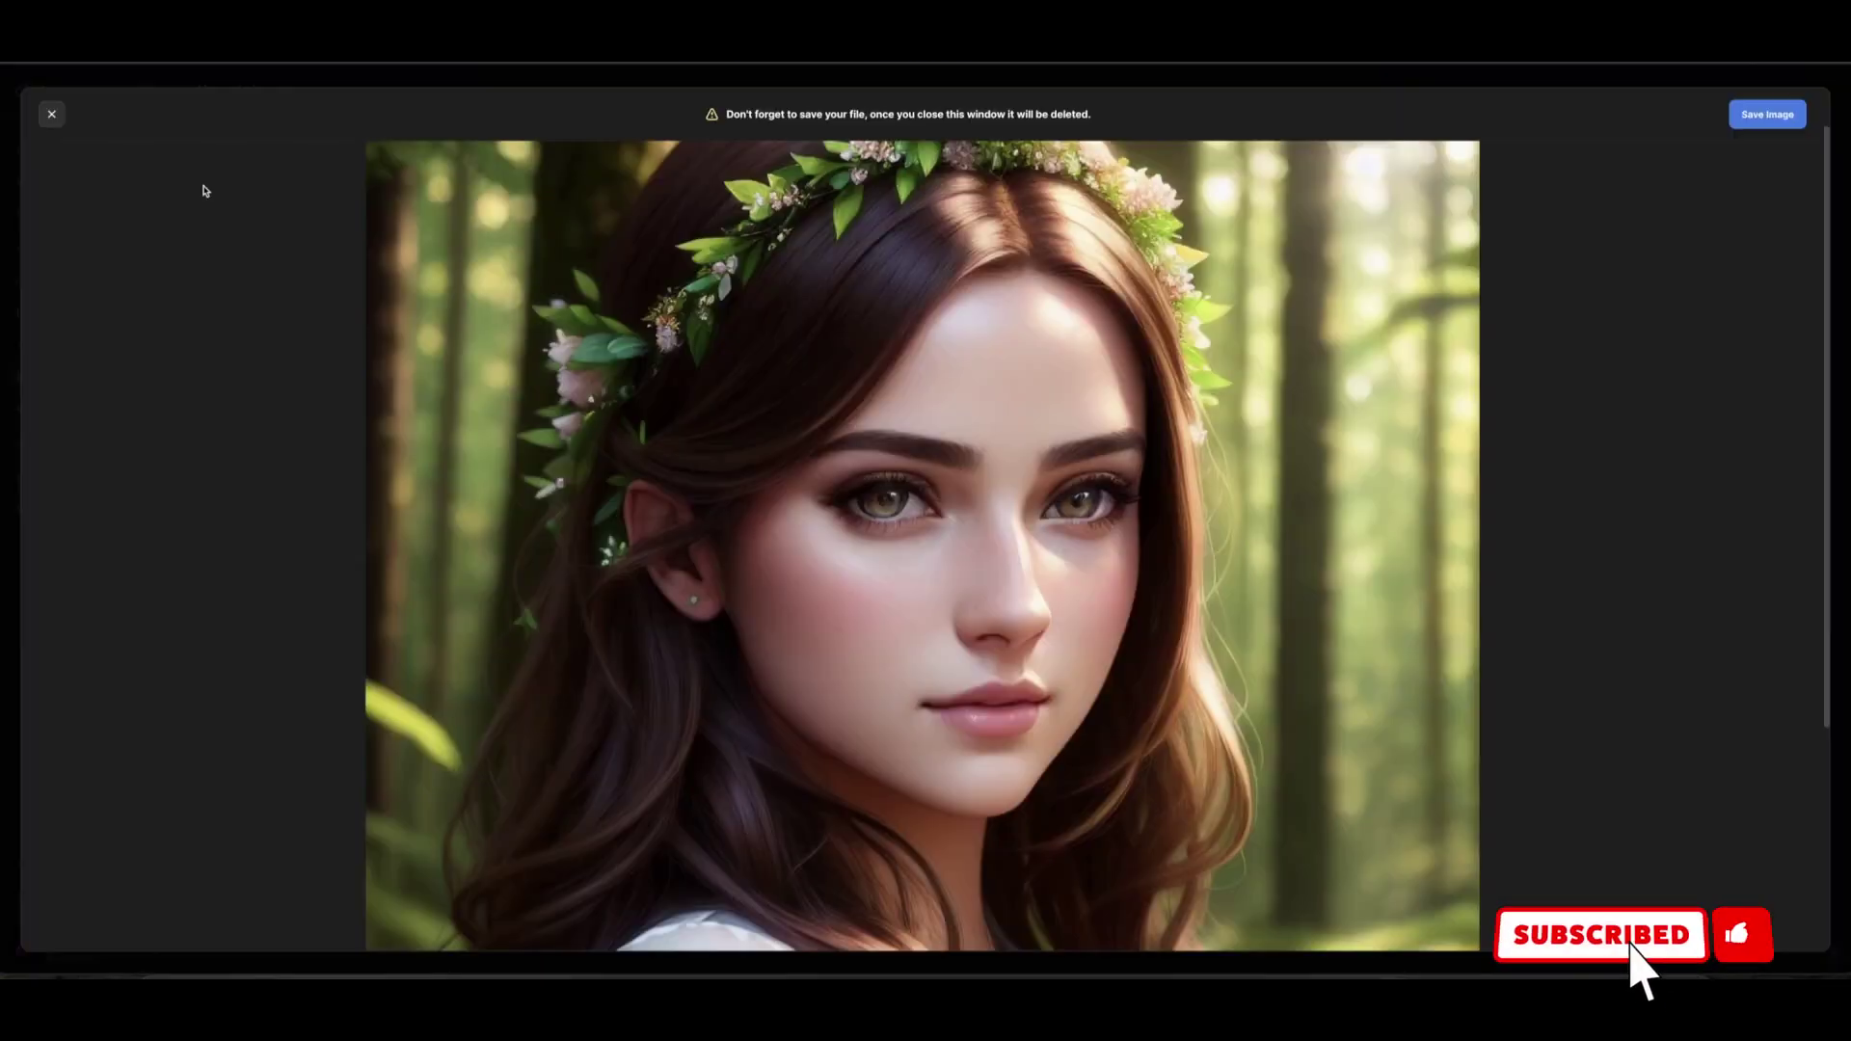
pyautogui.click(52, 113)
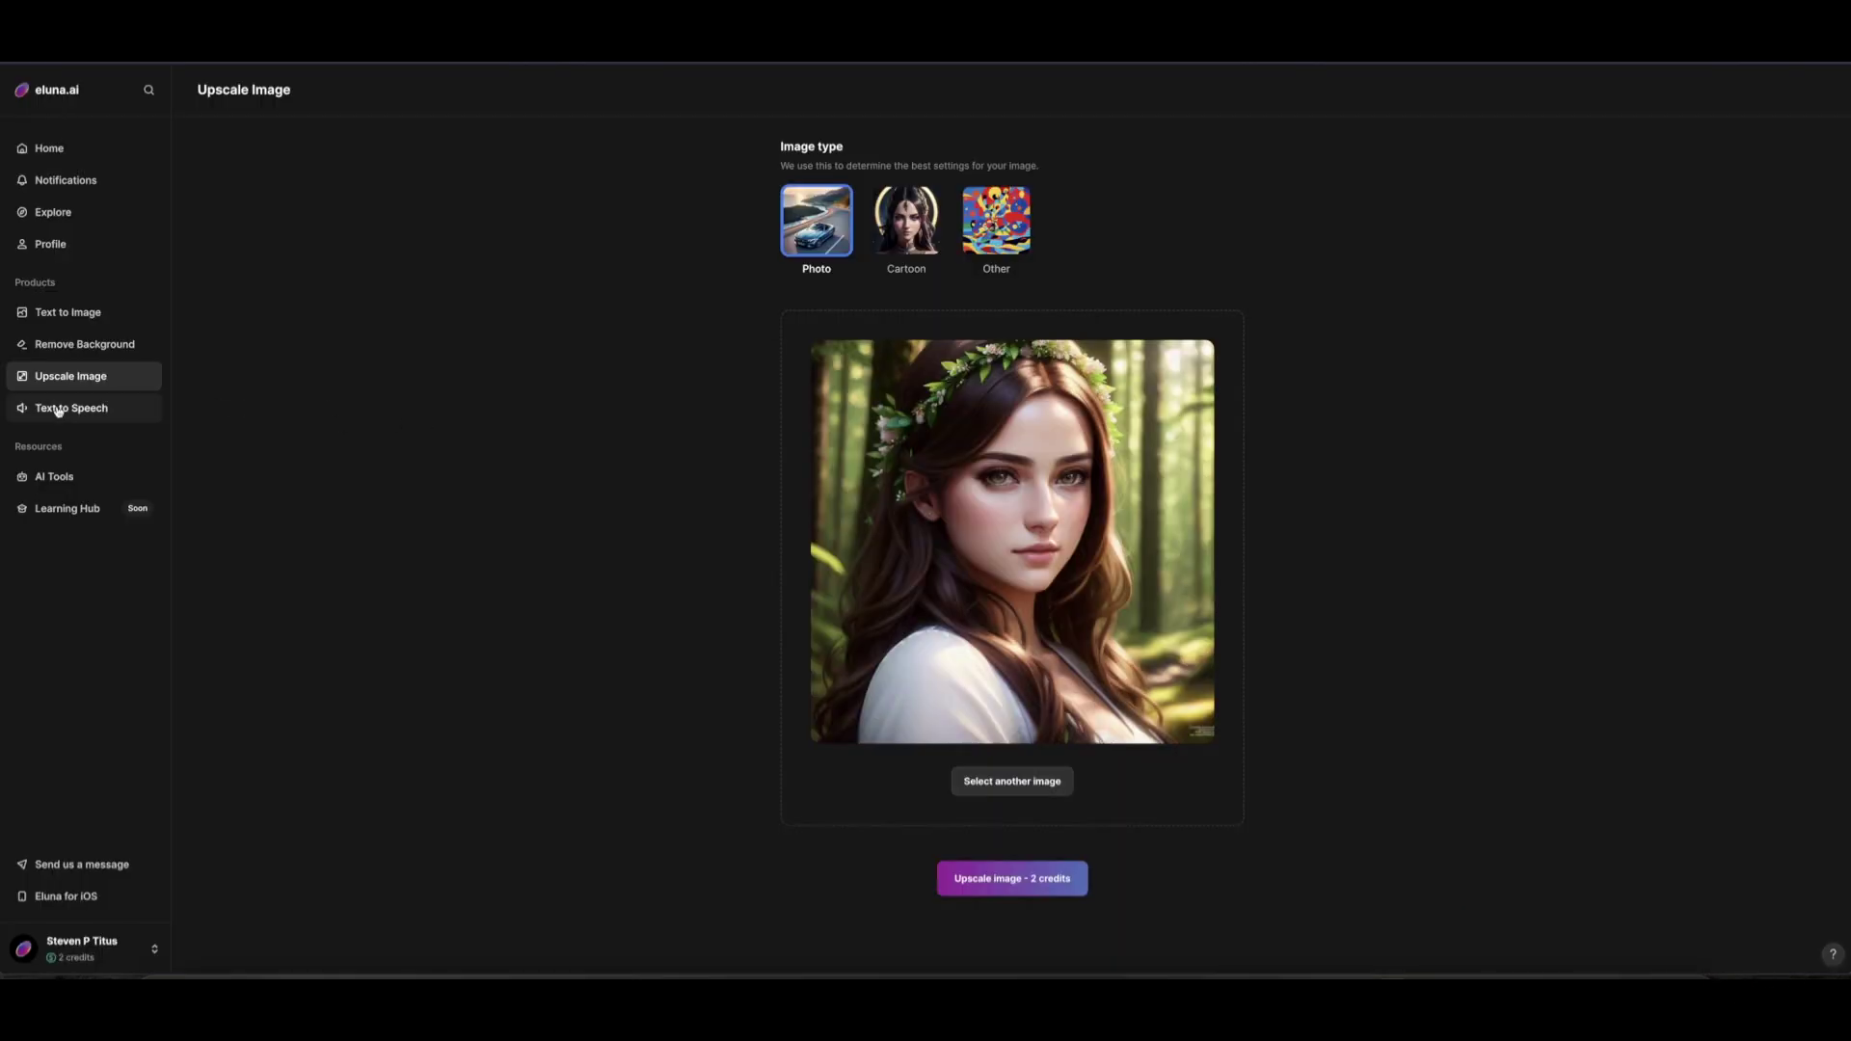
# Step: Open the AI Tools directory listing curated tools like MidJourney and Runway ML
pyautogui.click(55, 409)
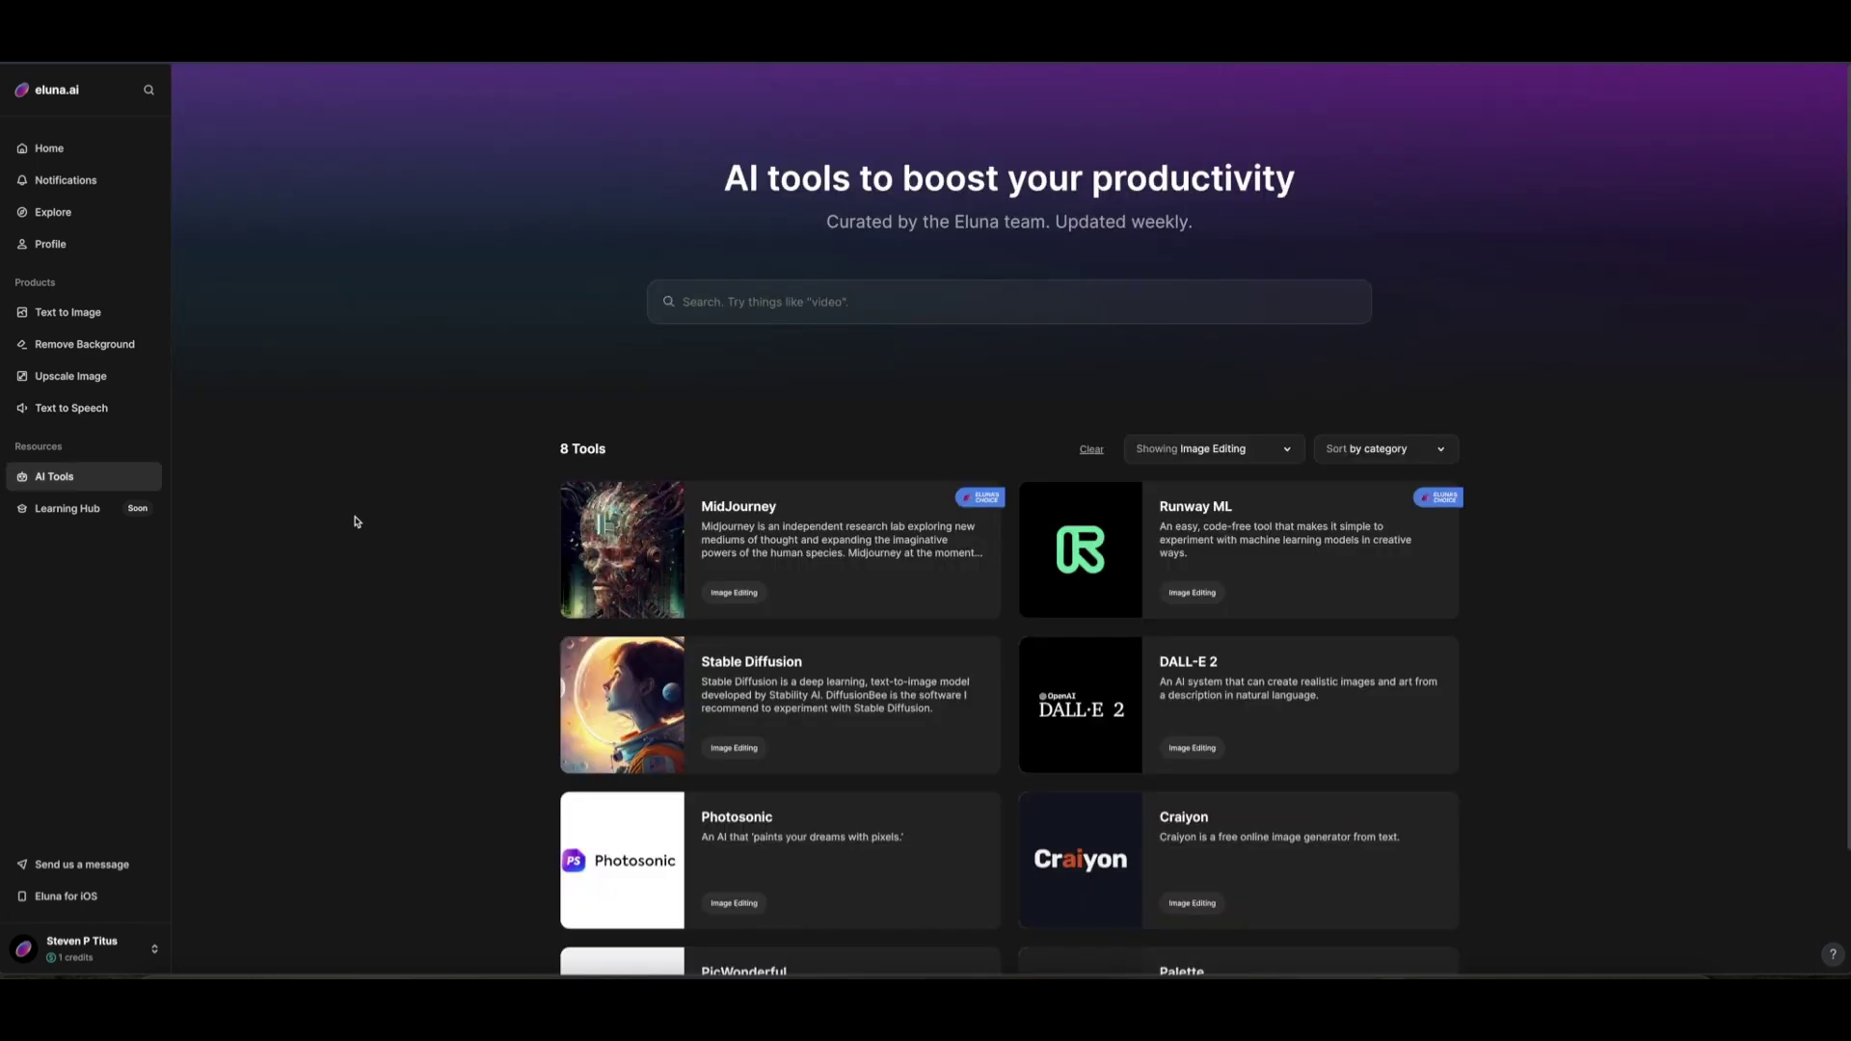
# Step: Go back to Text to Image to view the seven portraits in My Generations
pyautogui.click(67, 312)
pyautogui.scroll(-2, 579, 651)
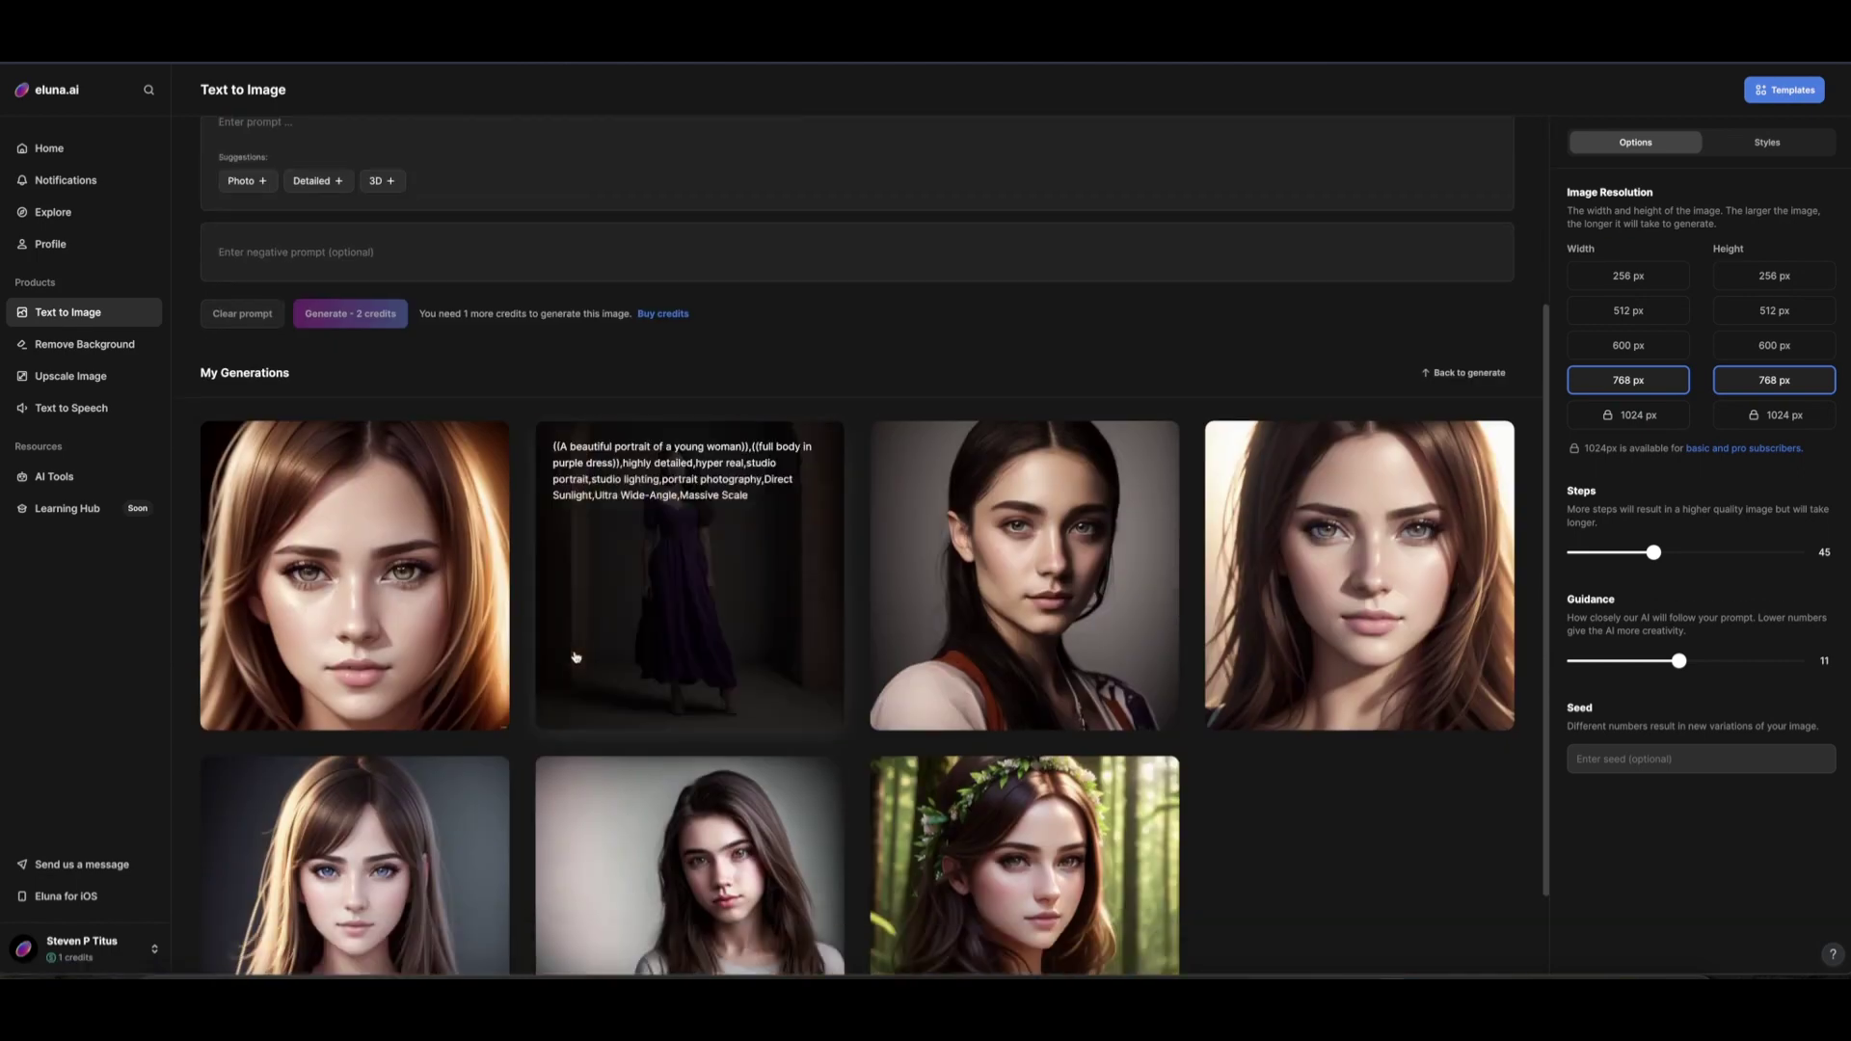
pyautogui.scroll(-1, 1203, 808)
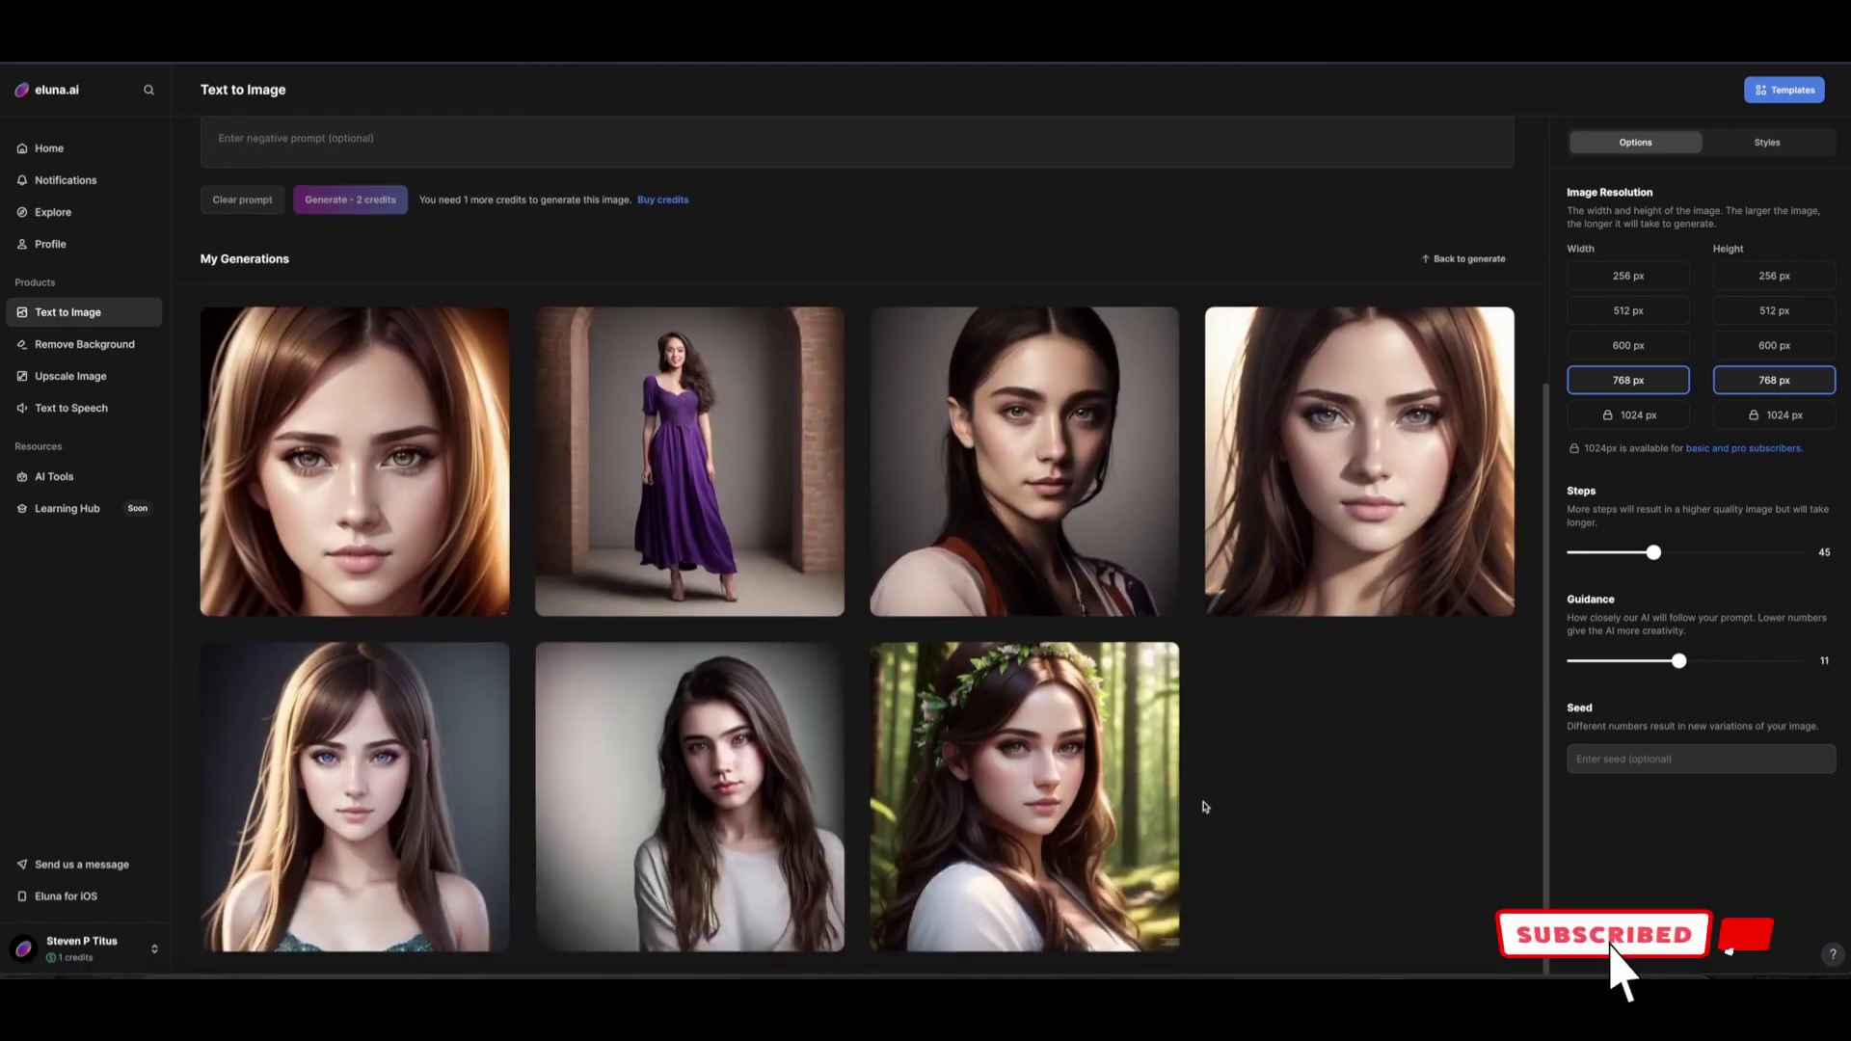
pyautogui.scroll(1, 1204, 807)
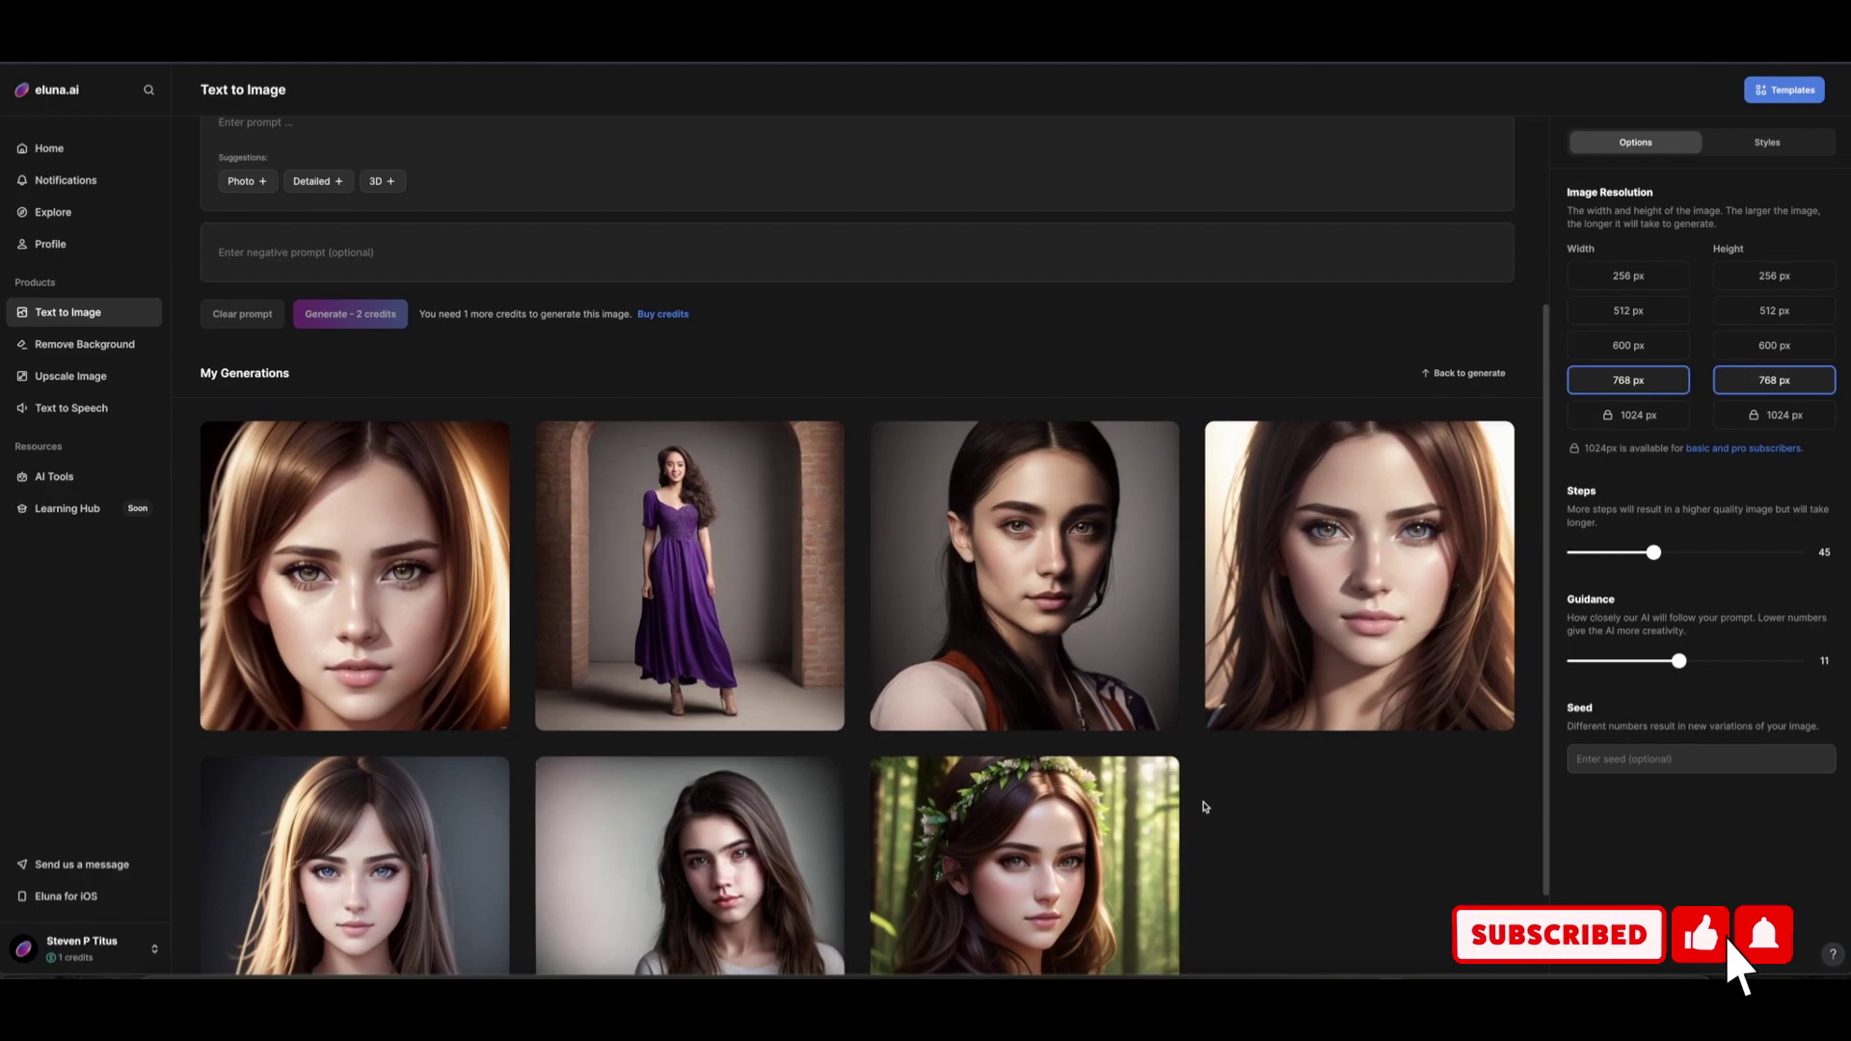